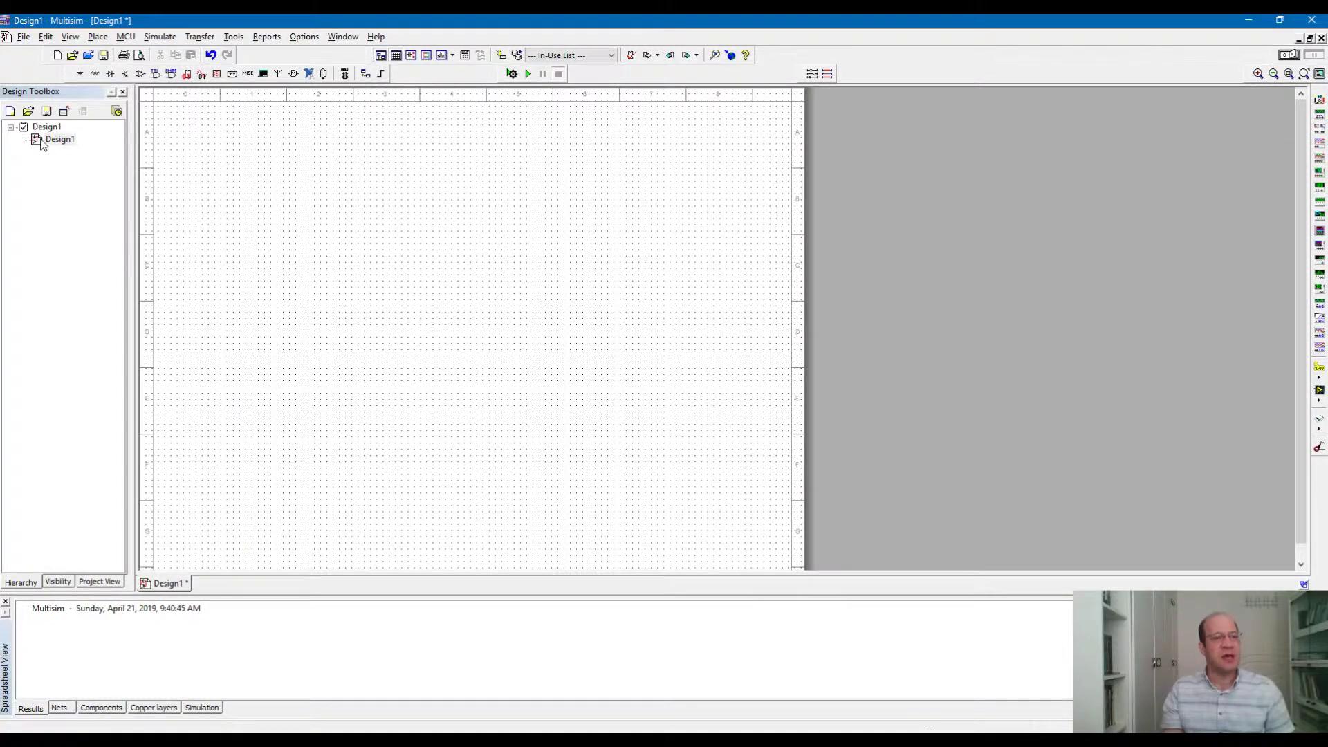
# Step: Place a 2.5 kΩ resistor, R1, from the RESISTOR family on the Design1 schematic
pyautogui.click(50, 205)
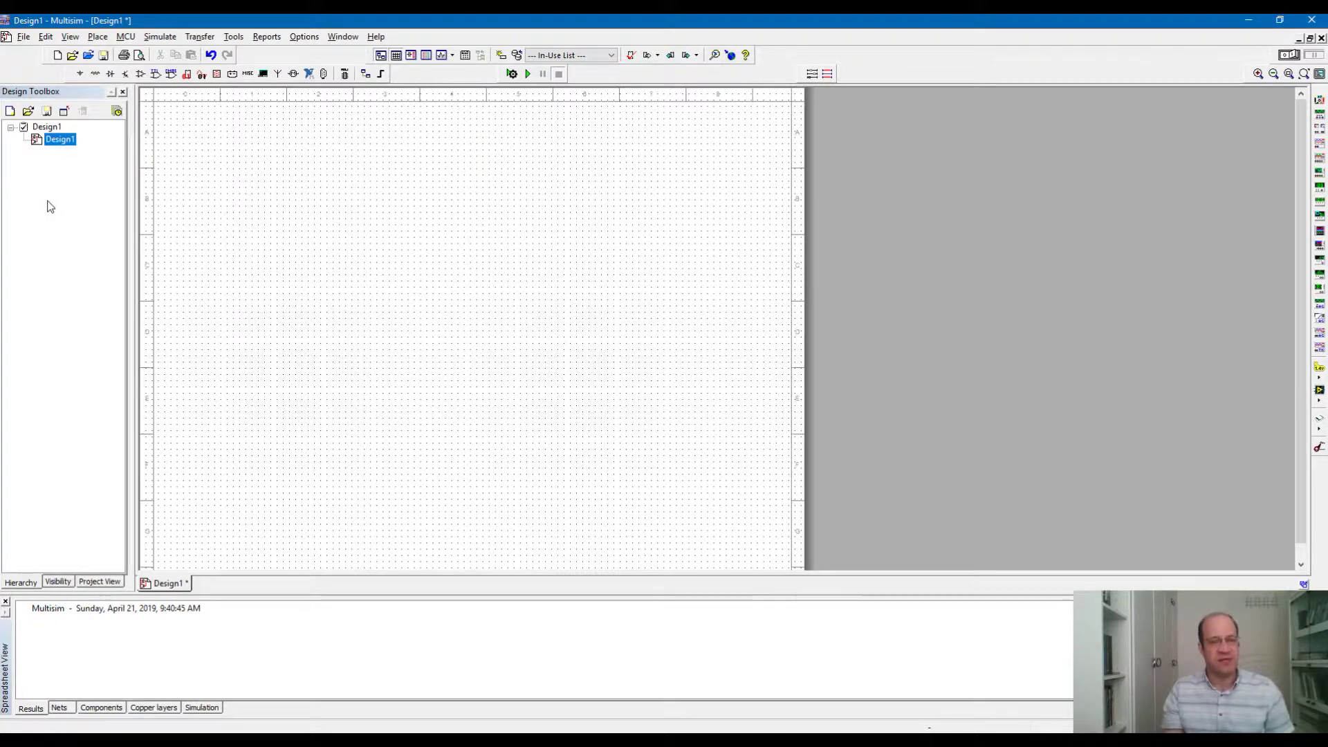
pyautogui.click(175, 161)
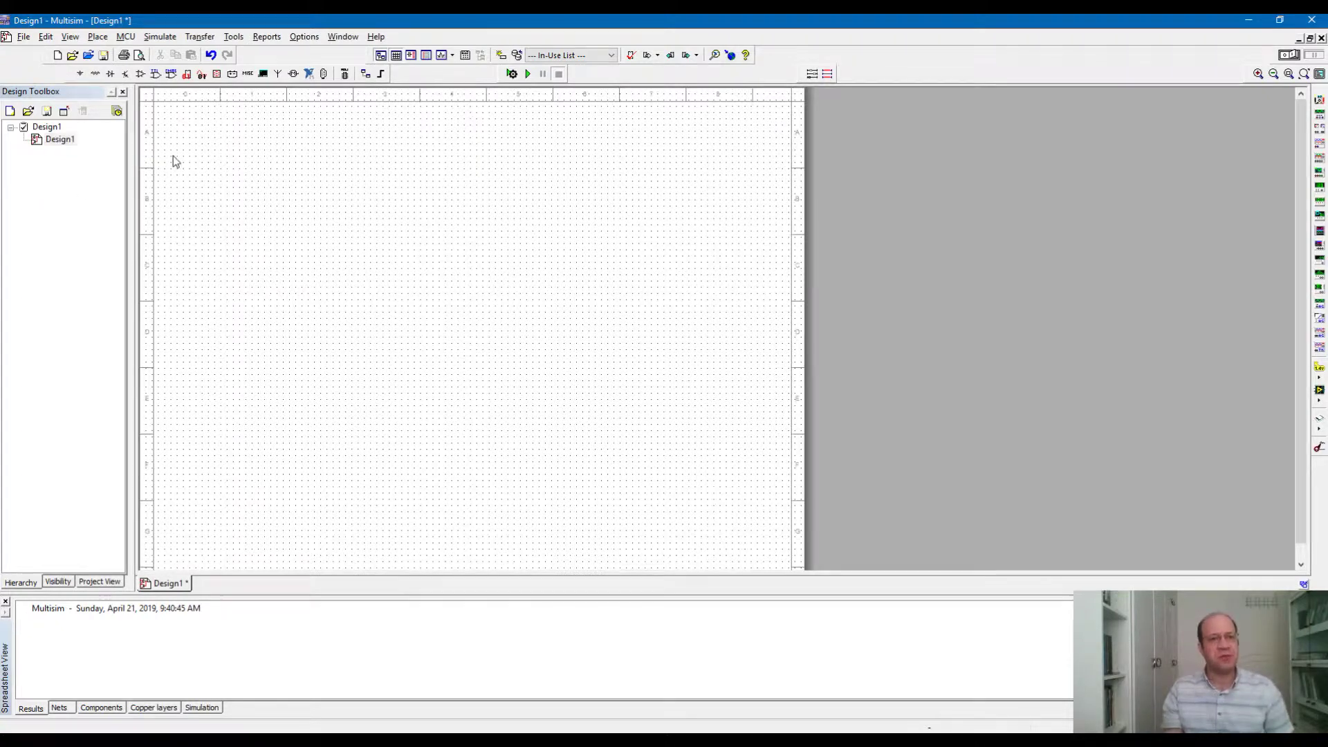
pyautogui.click(96, 74)
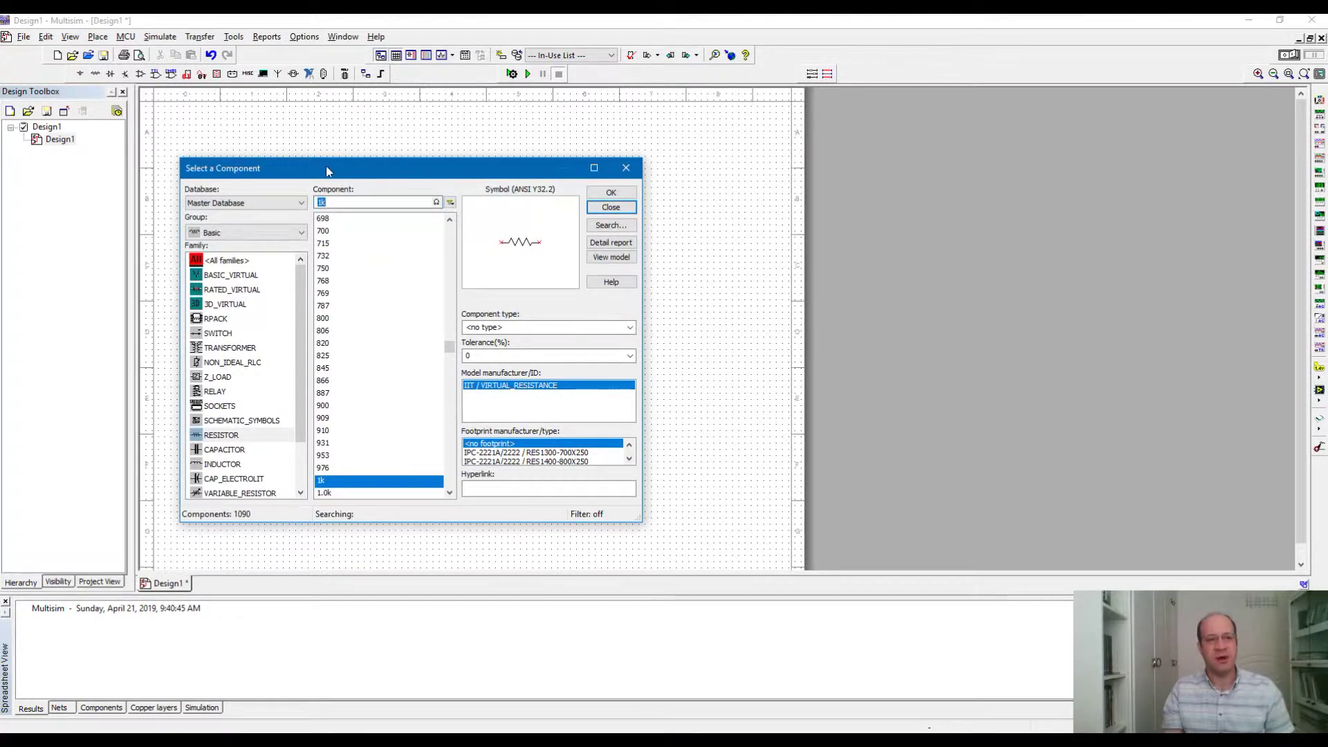
pyautogui.moveTo(327, 171); pyautogui.dragTo(358, 171)
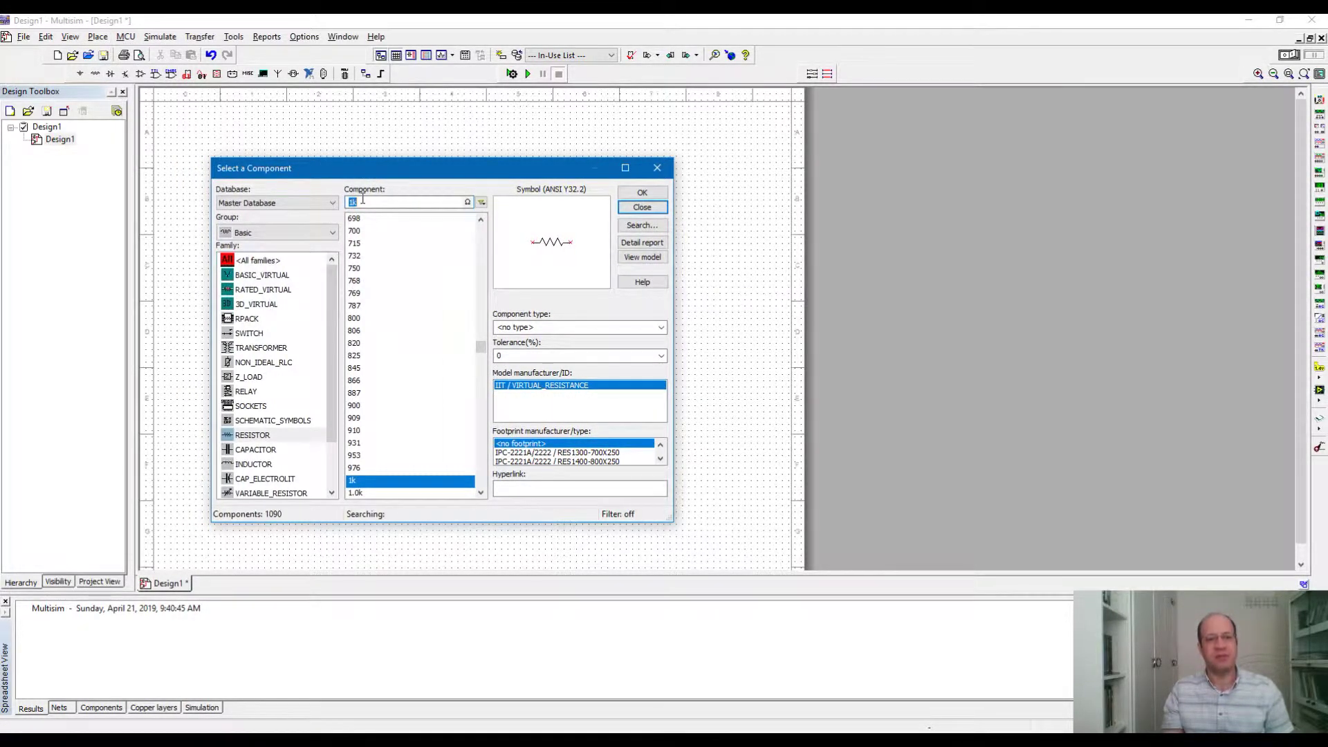
pyautogui.click(267, 231)
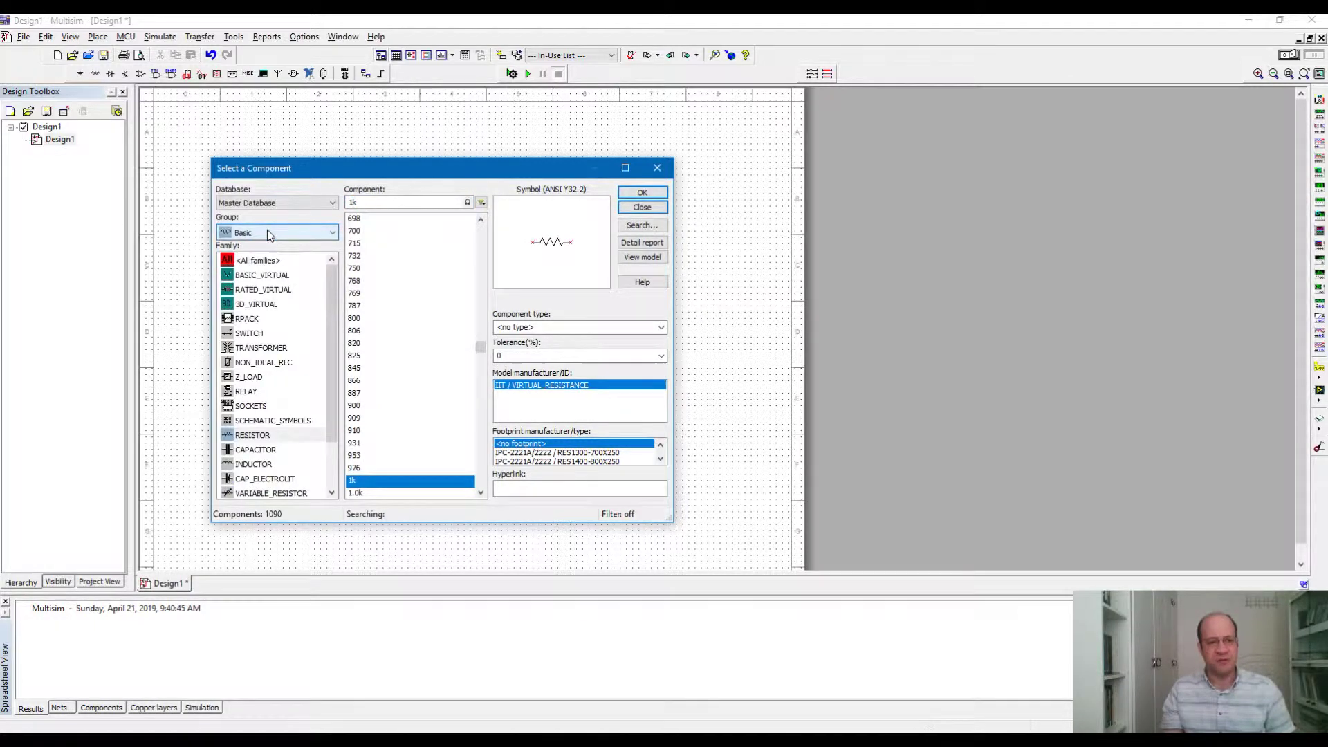
pyautogui.moveTo(330, 322); pyautogui.dragTo(329, 350)
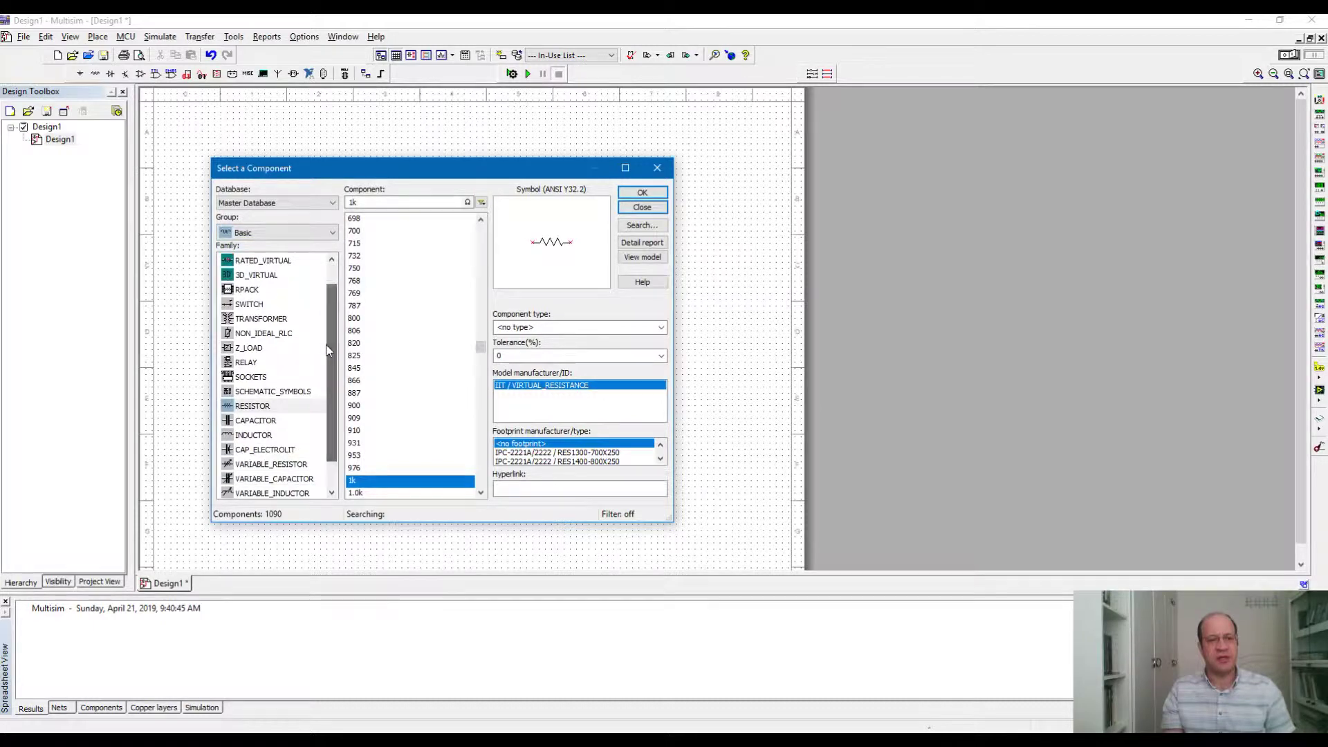
pyautogui.click(257, 408)
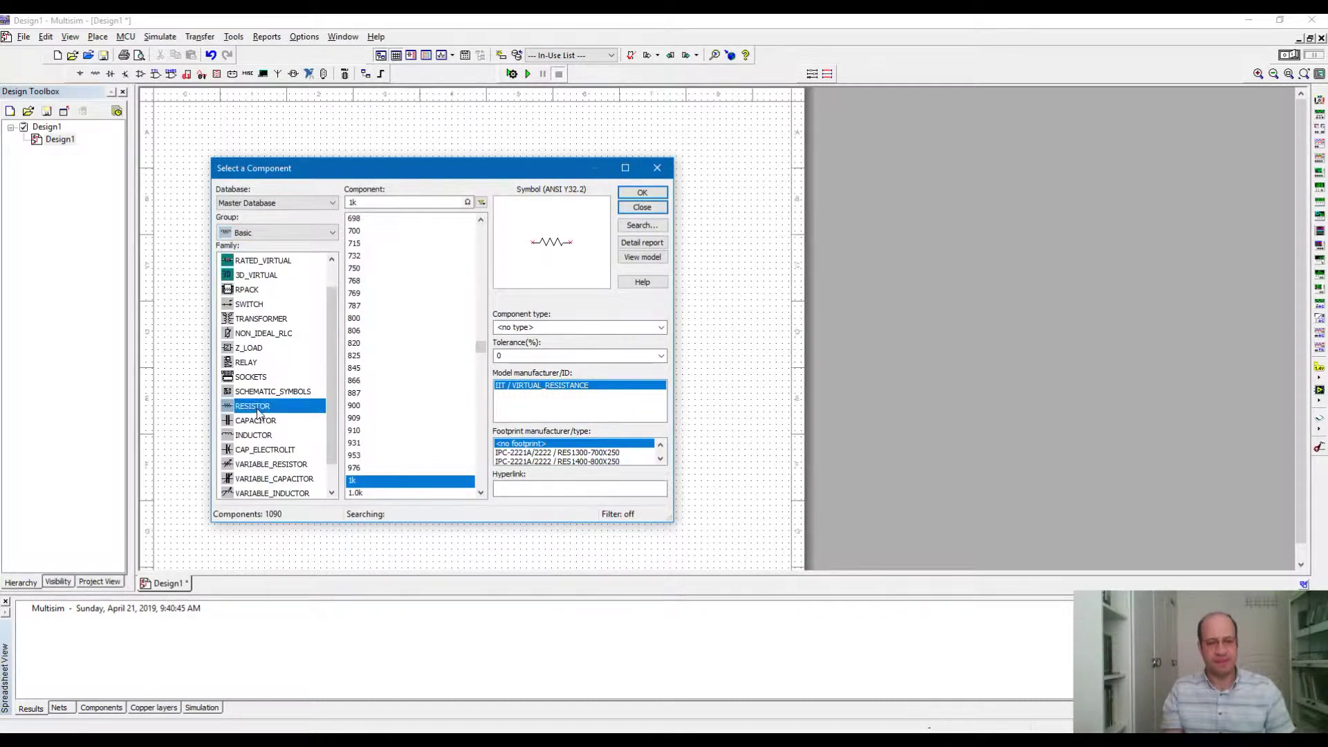
pyautogui.moveTo(480, 347); pyautogui.dragTo(482, 361)
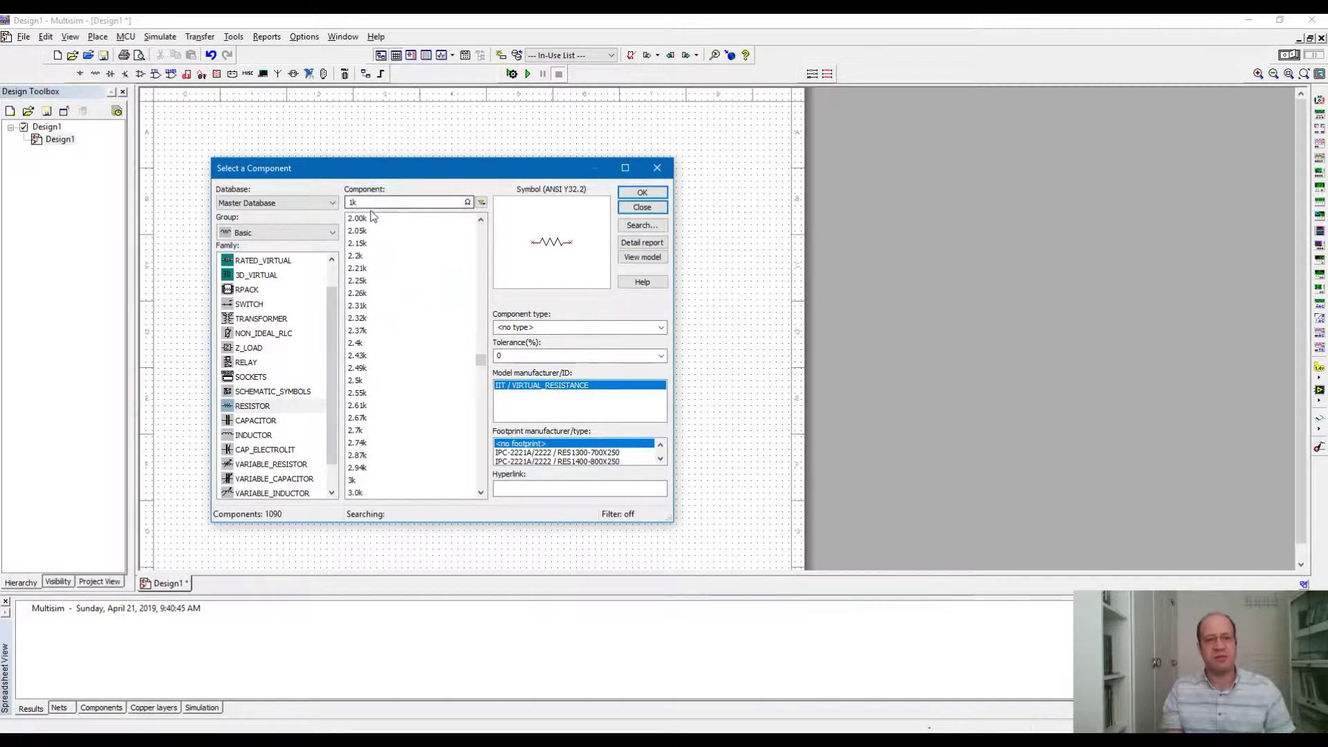
pyautogui.click(360, 383)
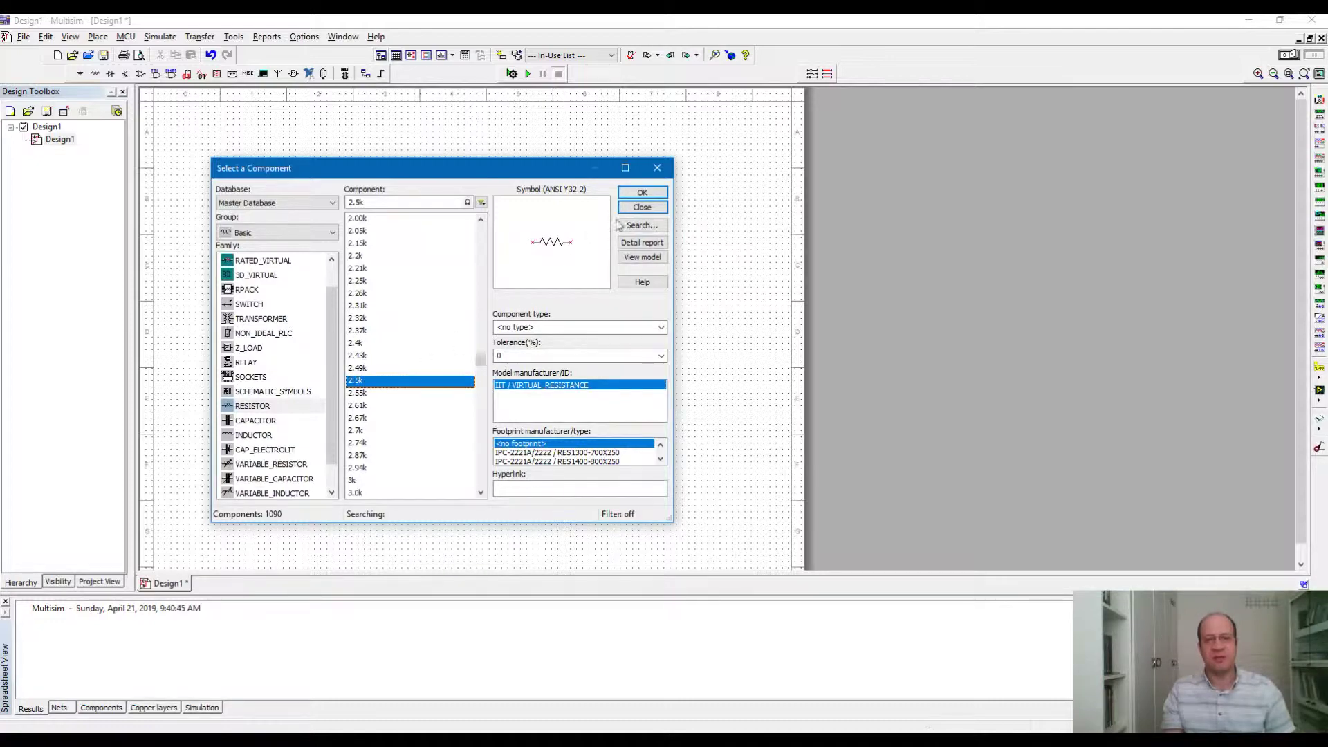
pyautogui.click(644, 194)
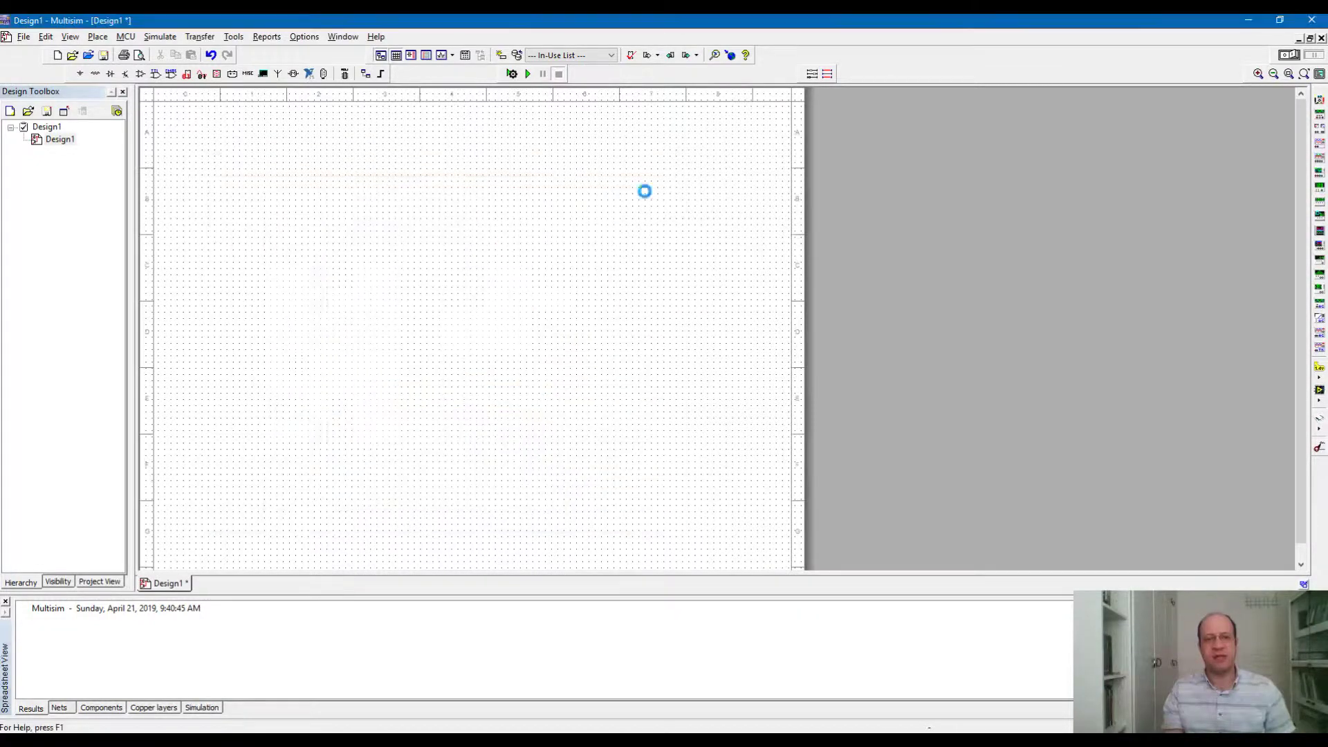
pyautogui.click(391, 291)
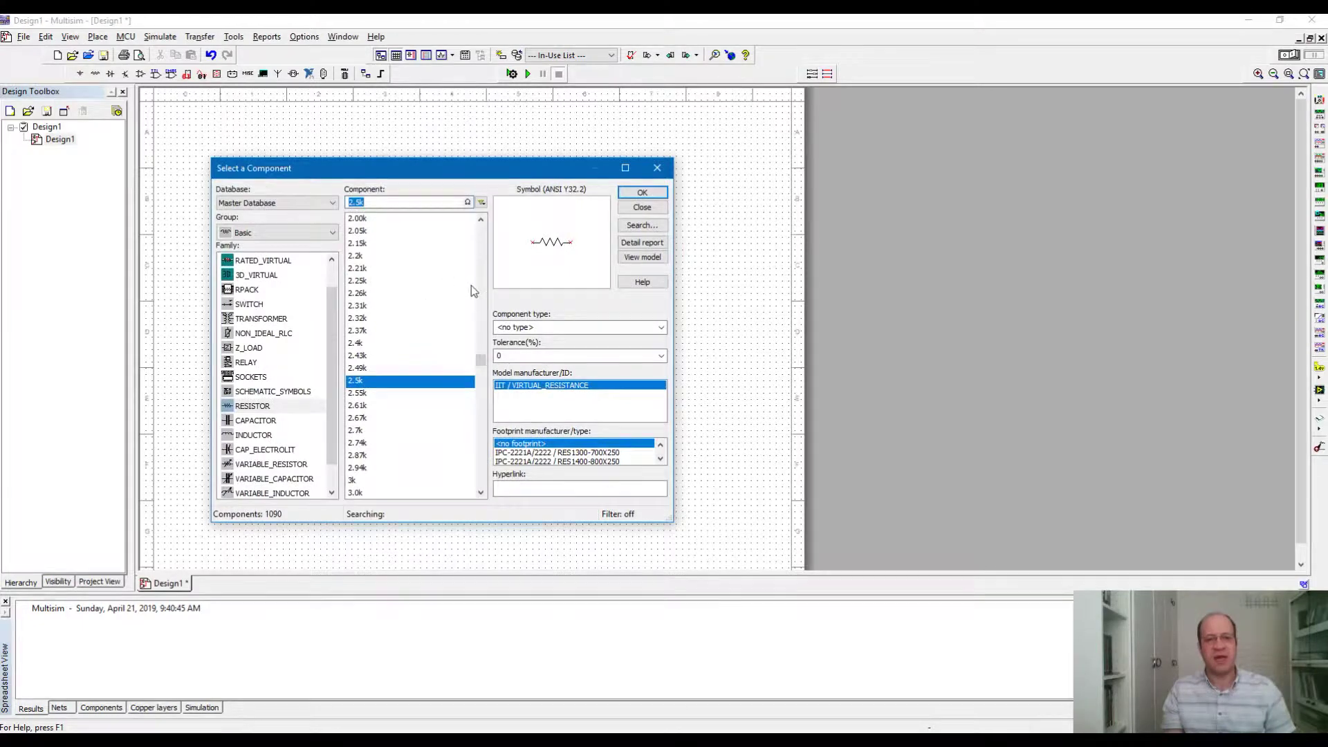
# Step: Select a 5 kΩ resistor as the next part to place
pyautogui.click(482, 492)
pyautogui.moveTo(484, 493); pyautogui.dragTo(484, 493)
pyautogui.click(357, 393)
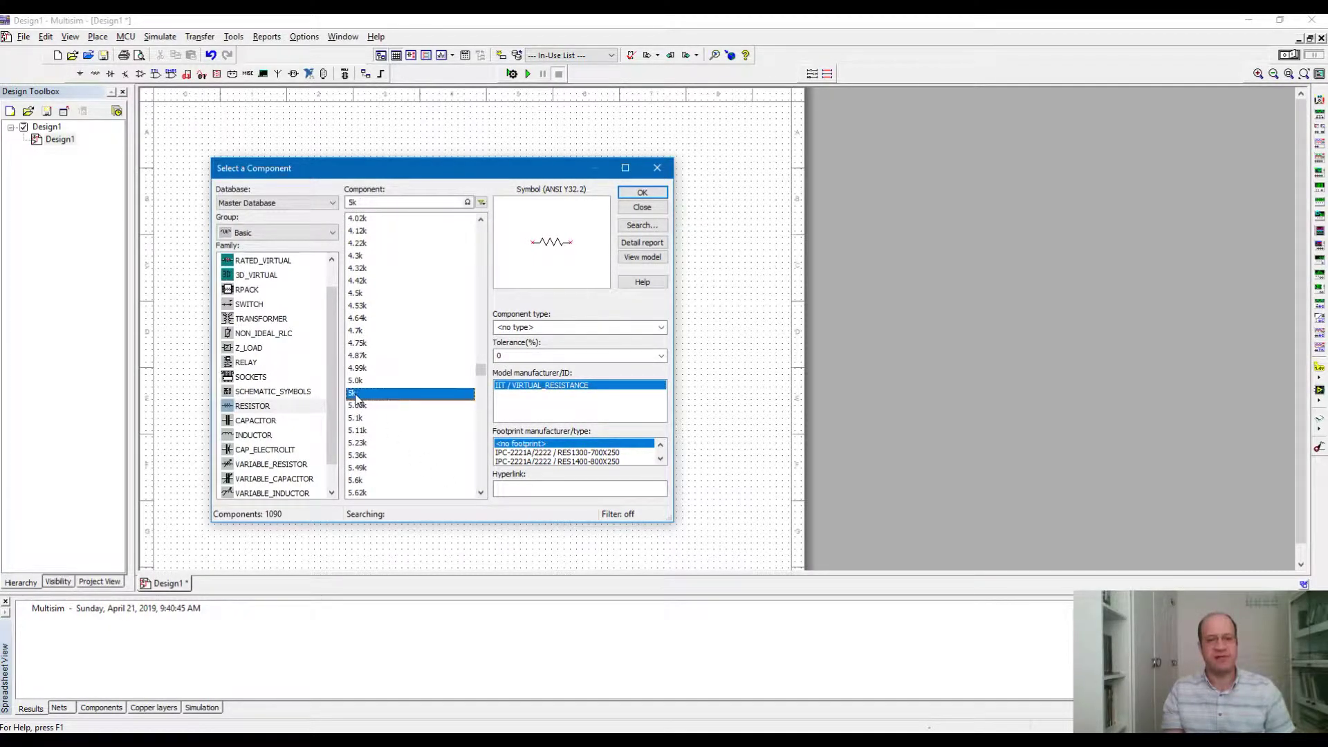
pyautogui.click(642, 192)
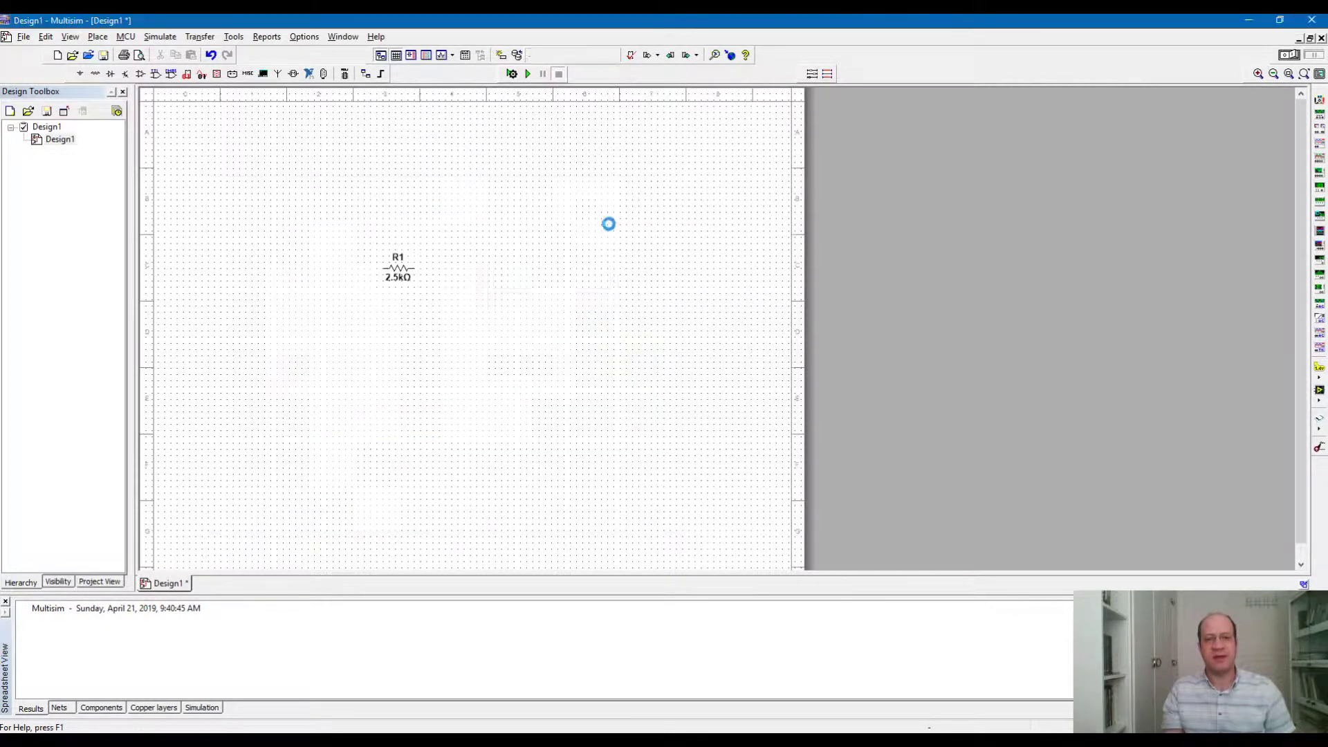
# Step: Place the 5 kΩ resistor R2, then a GROUND from Sources > POWER_SOURCES below the resistors
pyautogui.click(446, 310)
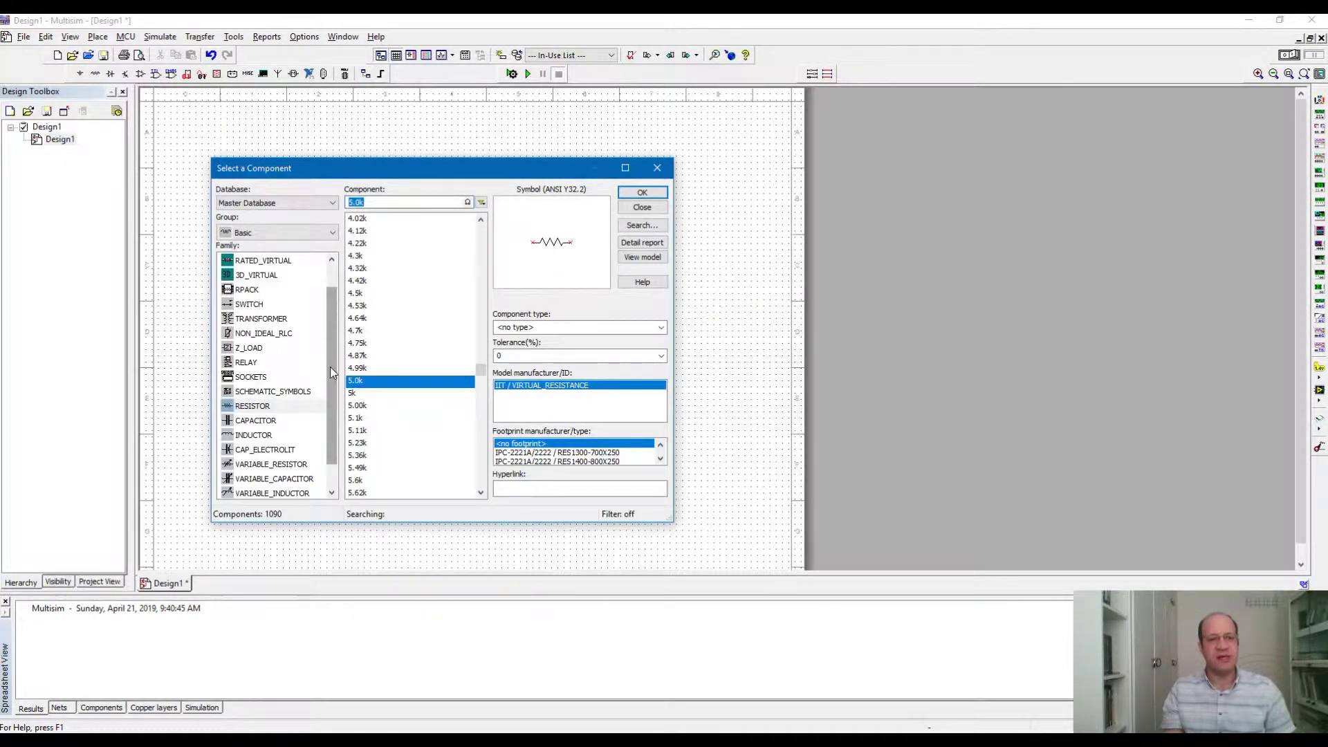
pyautogui.moveTo(330, 367); pyautogui.dragTo(331, 317)
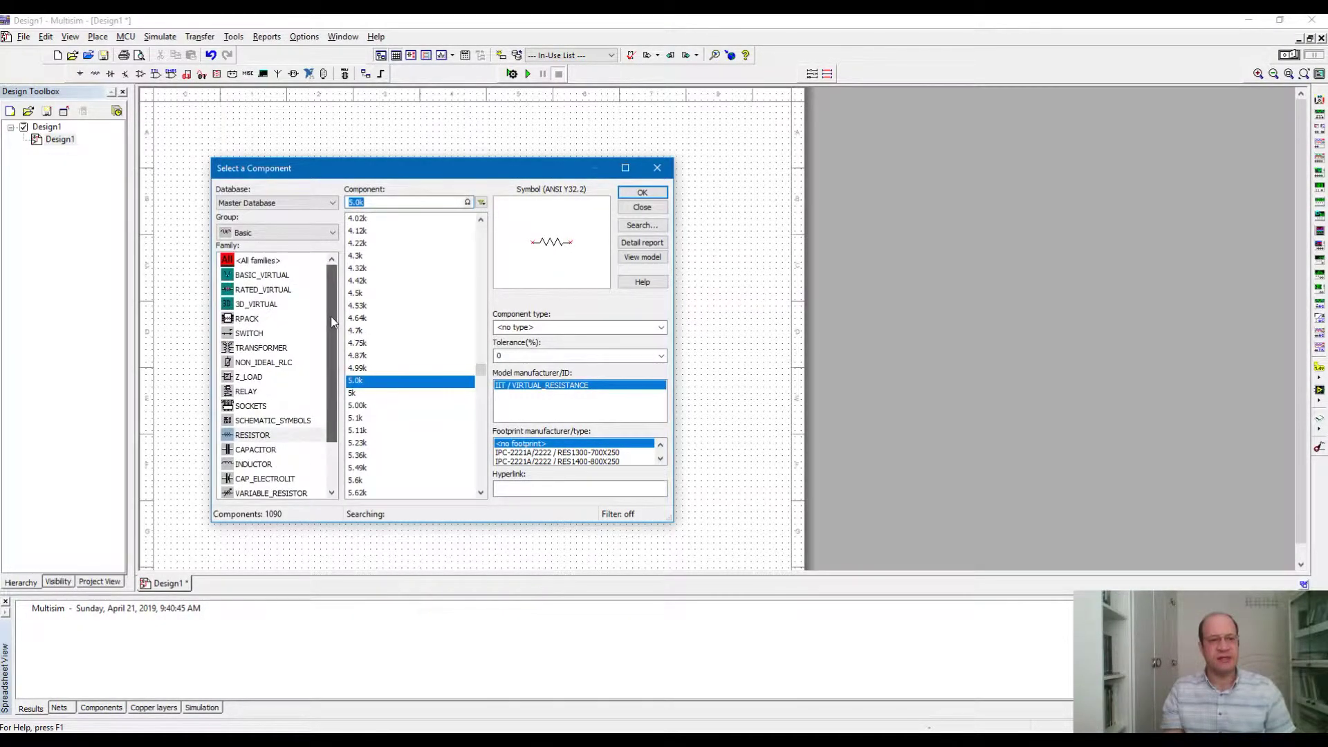
pyautogui.click(264, 232)
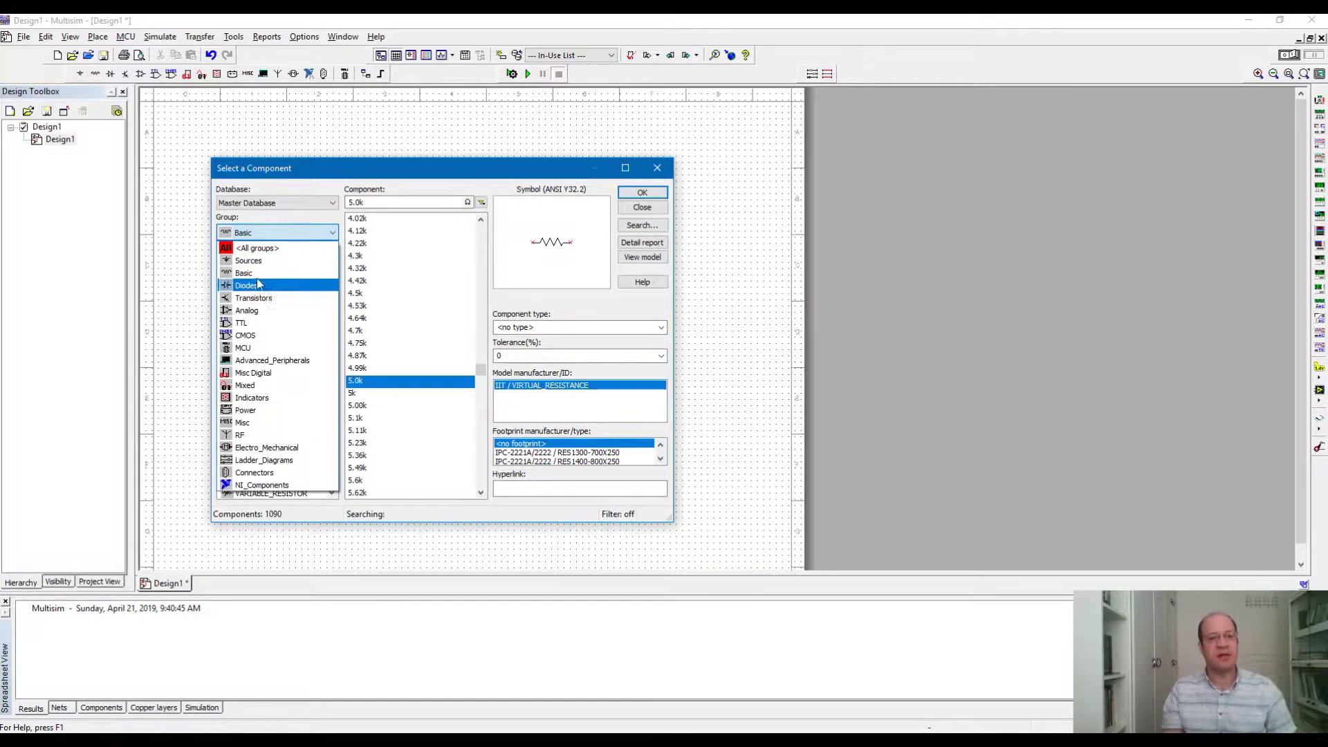
pyautogui.click(262, 262)
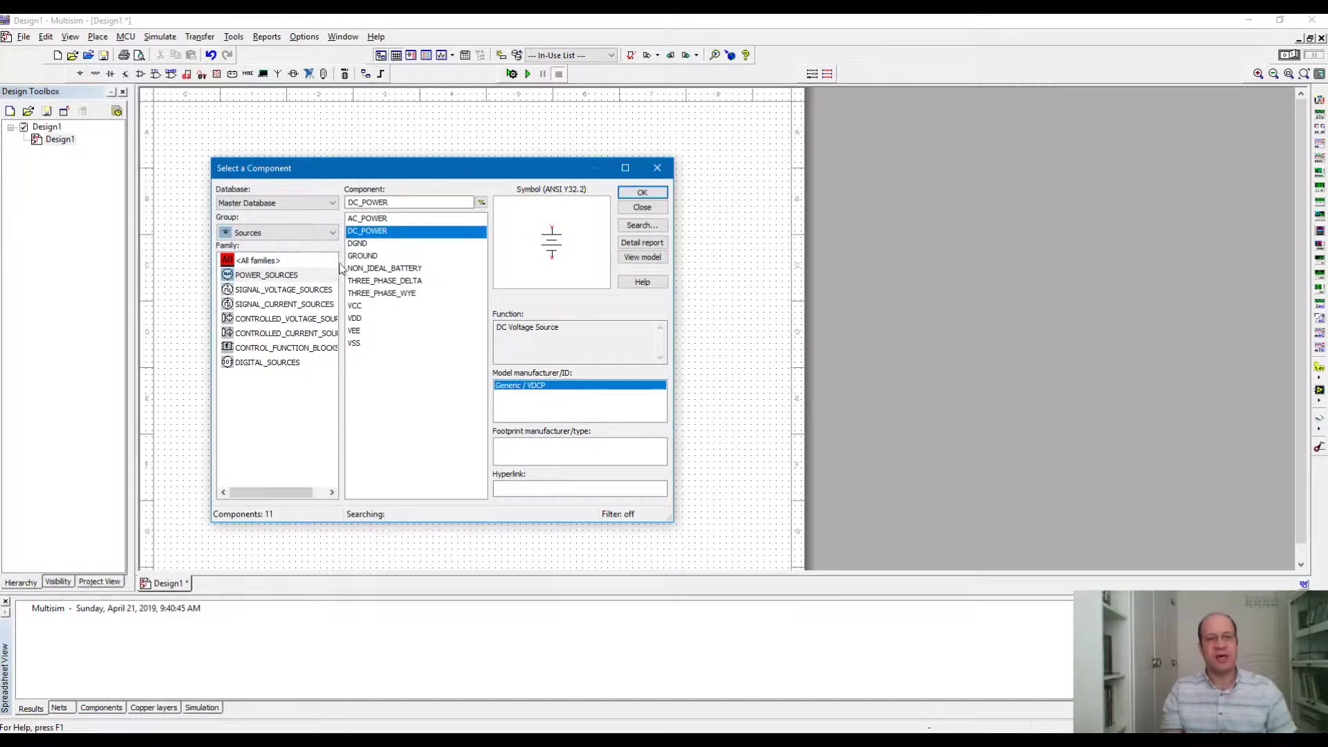
pyautogui.click(257, 276)
pyautogui.click(359, 256)
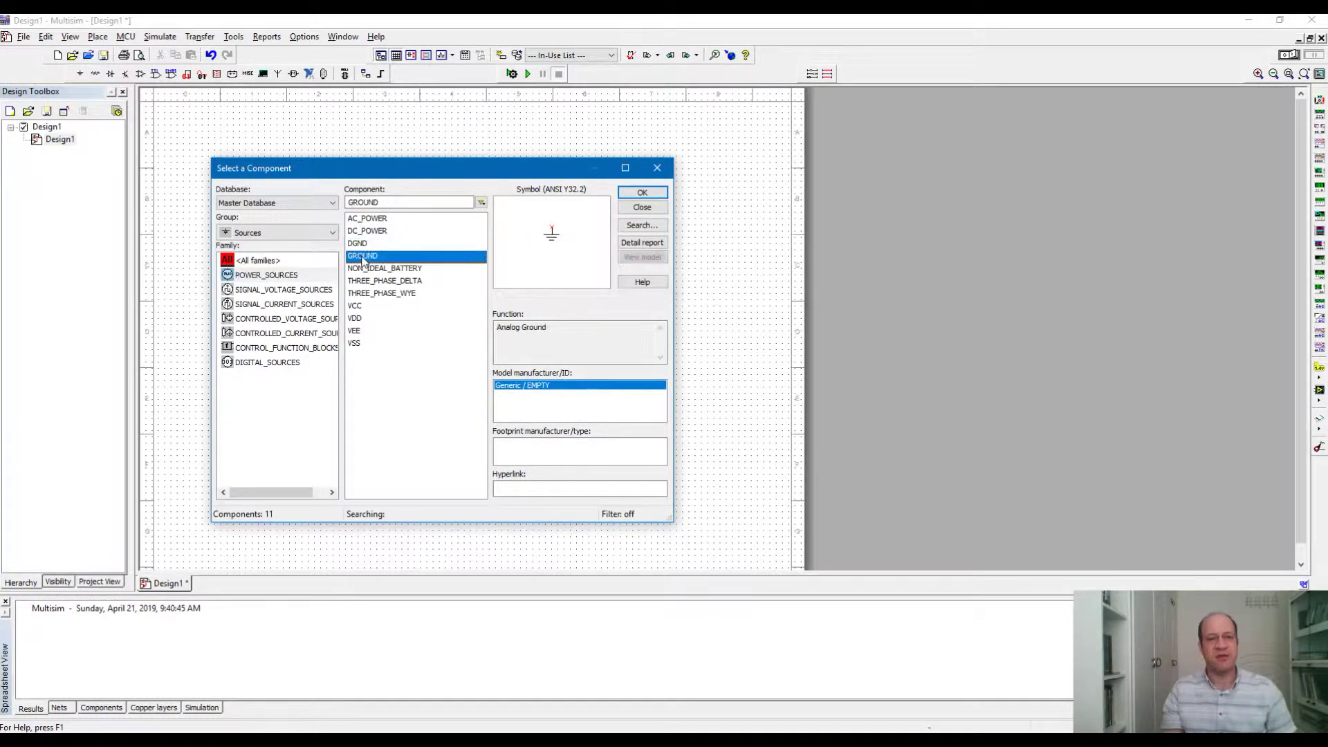
pyautogui.click(643, 194)
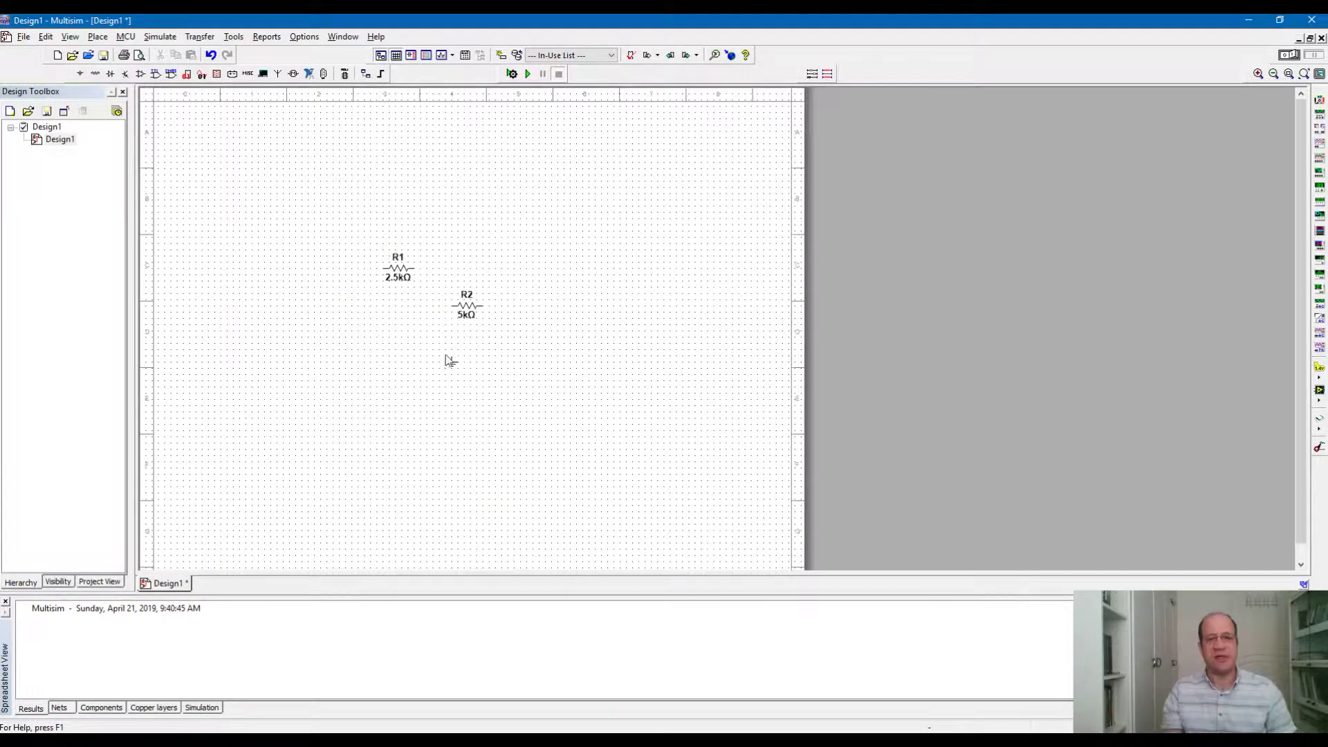
pyautogui.click(421, 372)
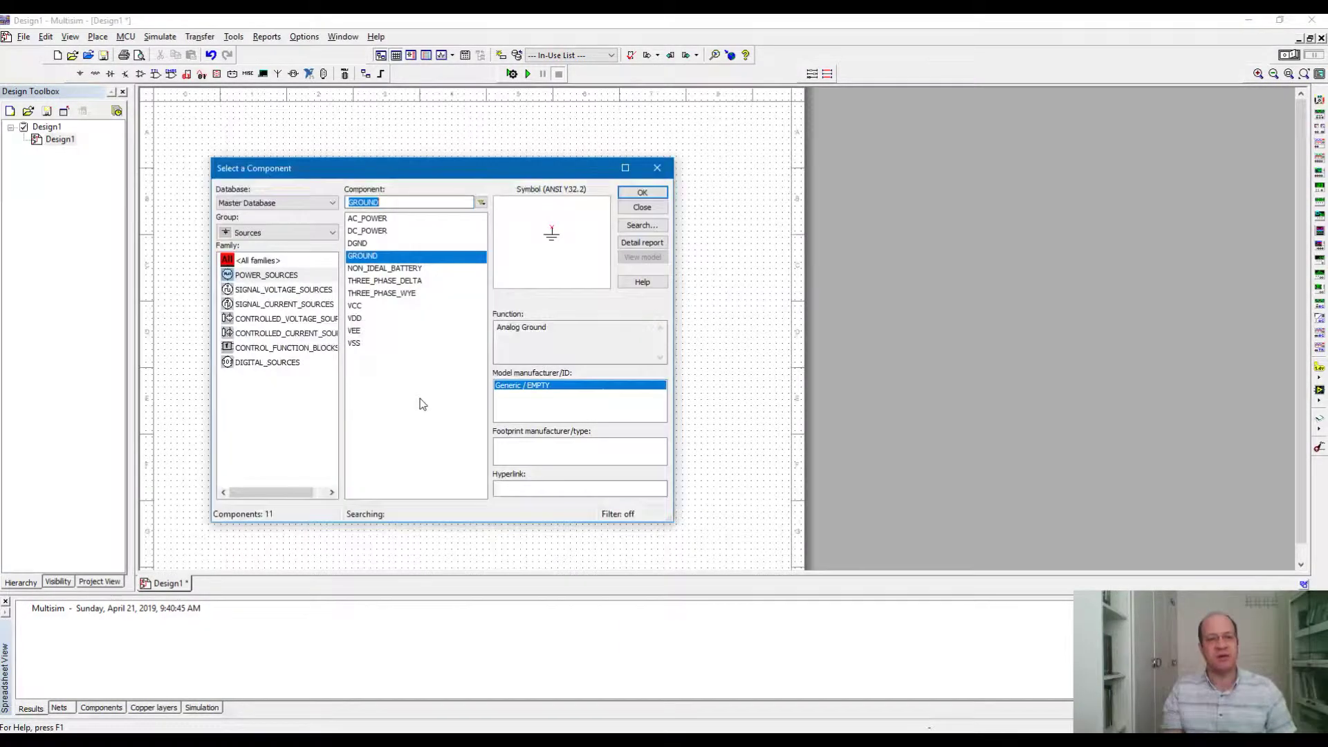
# Step: Place the DC_POWER source V1 to the left of the resistors
pyautogui.click(365, 231)
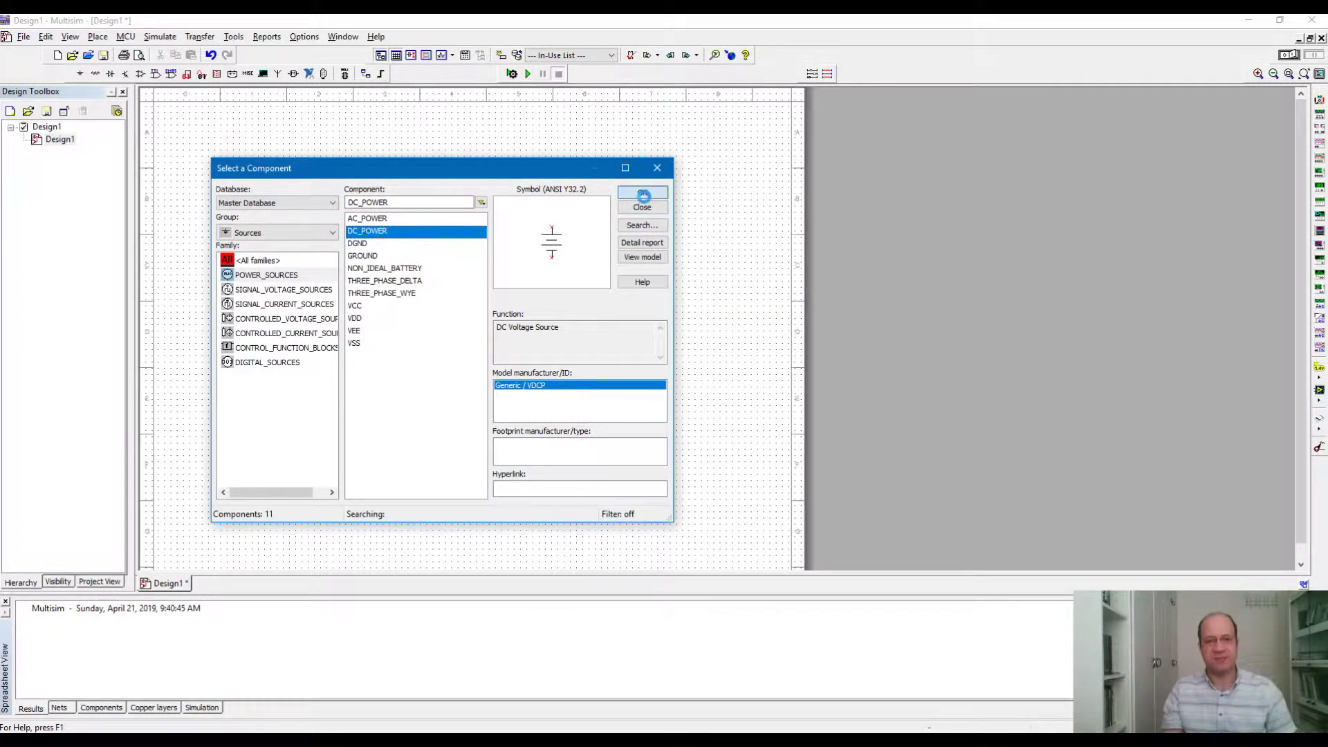
pyautogui.click(642, 192)
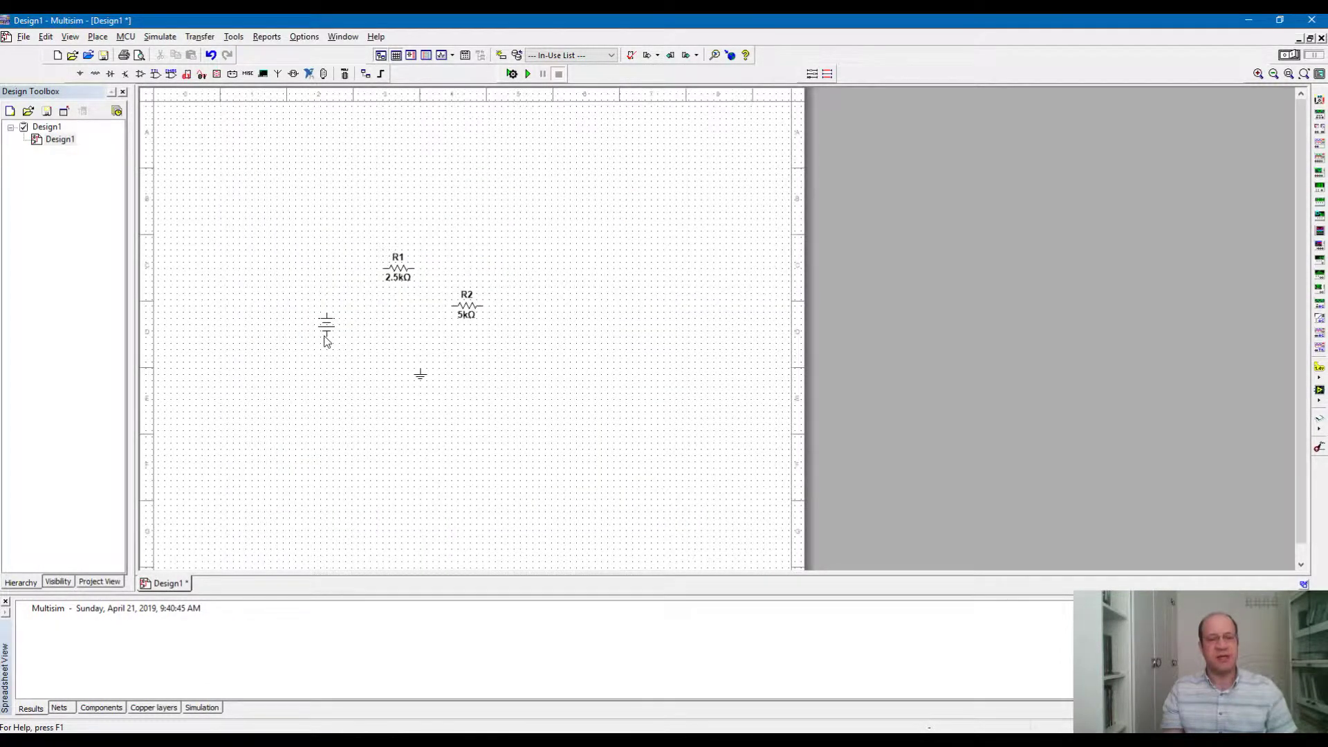
pyautogui.click(329, 348)
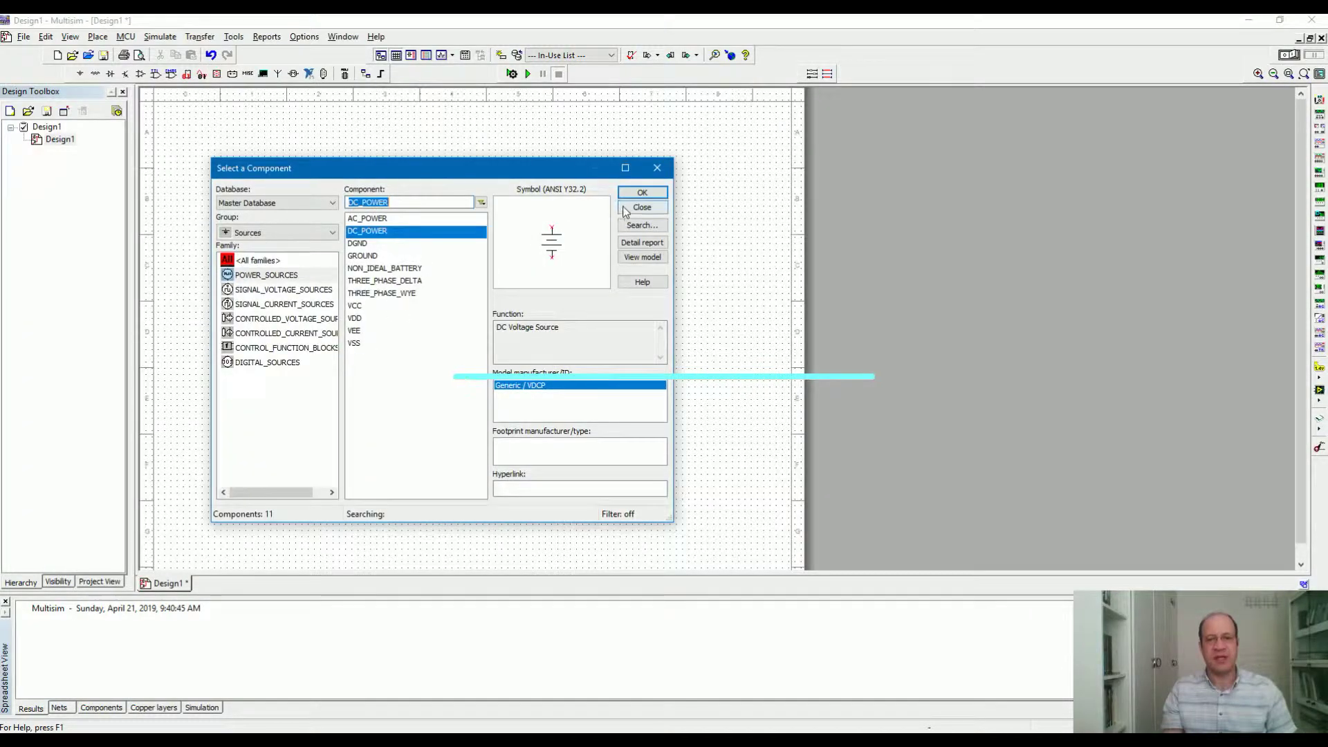
pyautogui.press('Escape')
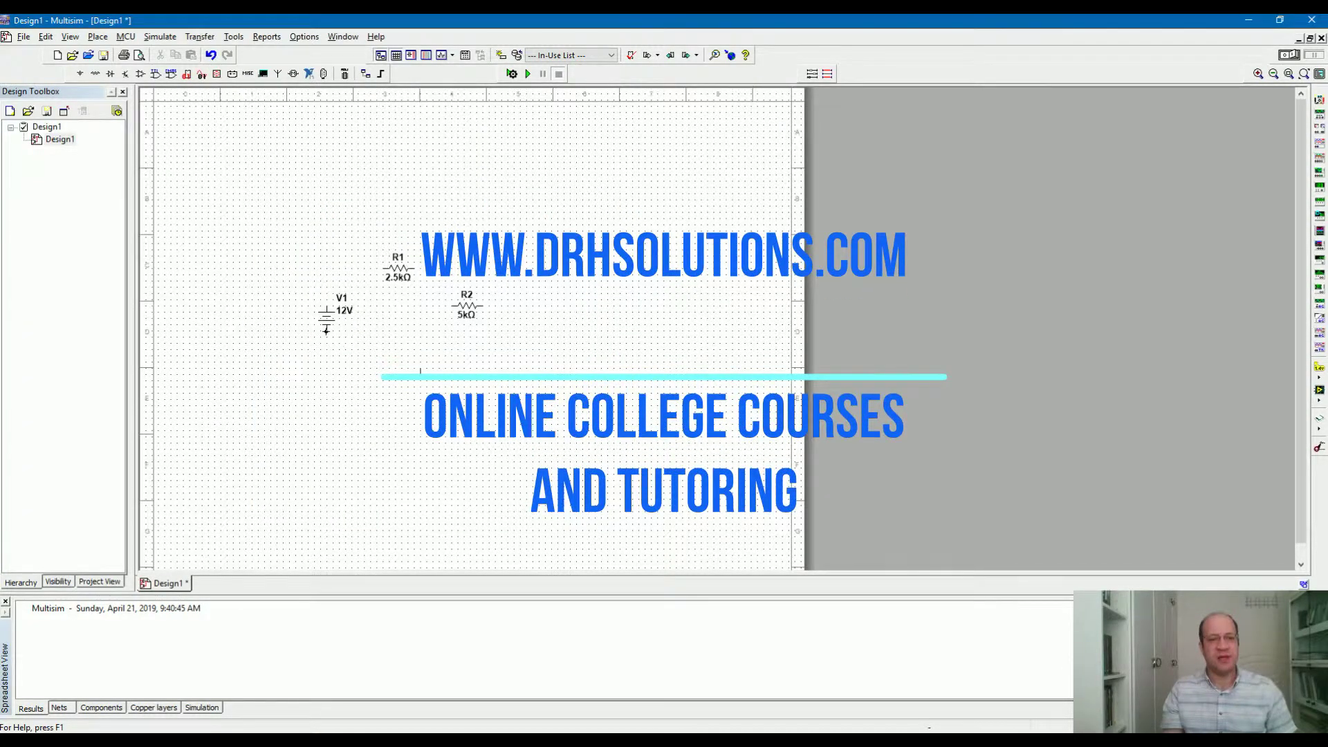
# Step: Wire R1's left pin to V1's positive terminal and rotate R2 upright by 90°
pyautogui.click(381, 268)
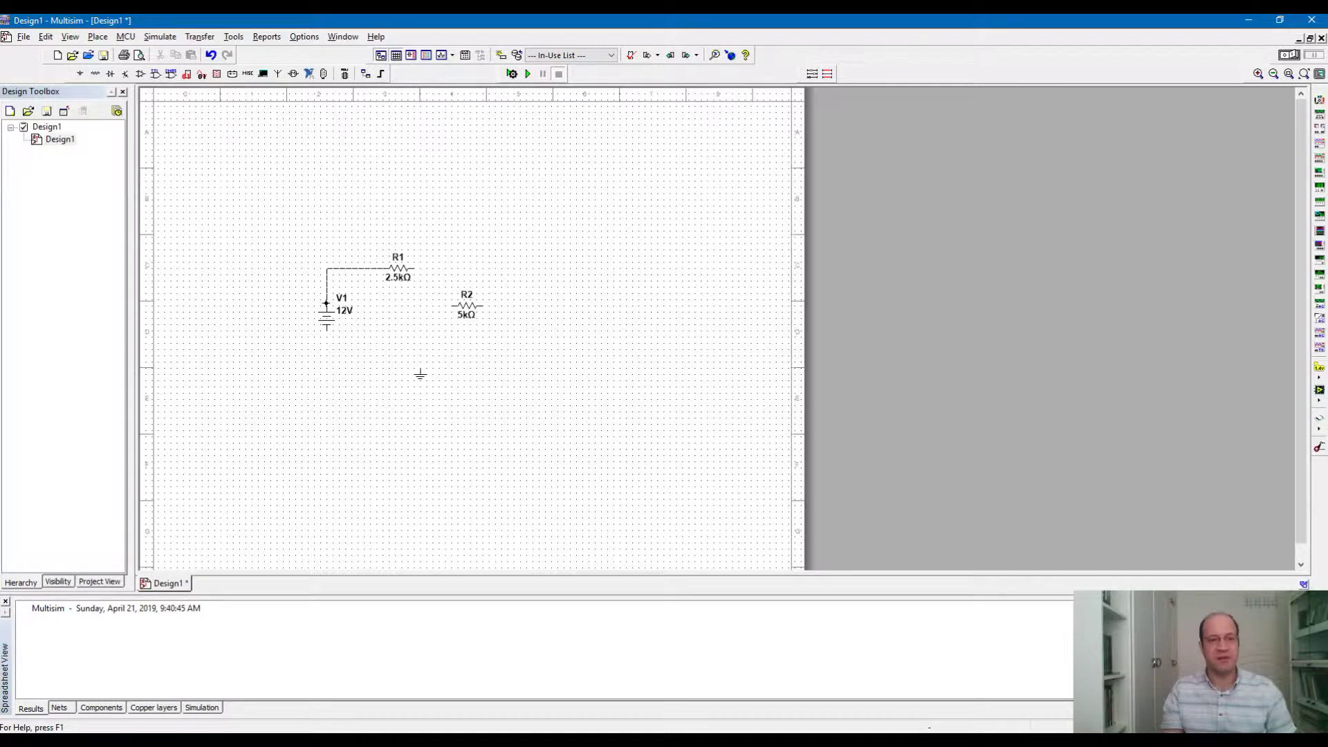
pyautogui.click(327, 303)
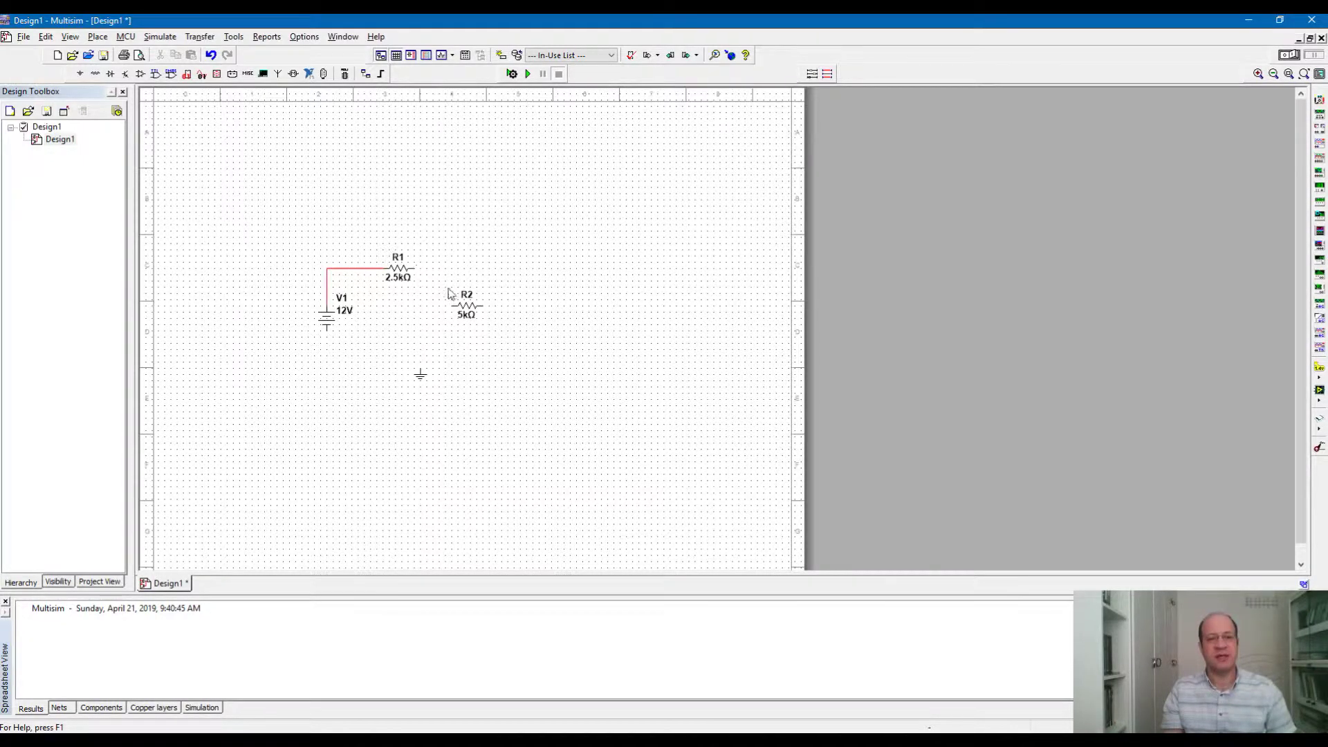
pyautogui.click(467, 314)
pyautogui.click(470, 308)
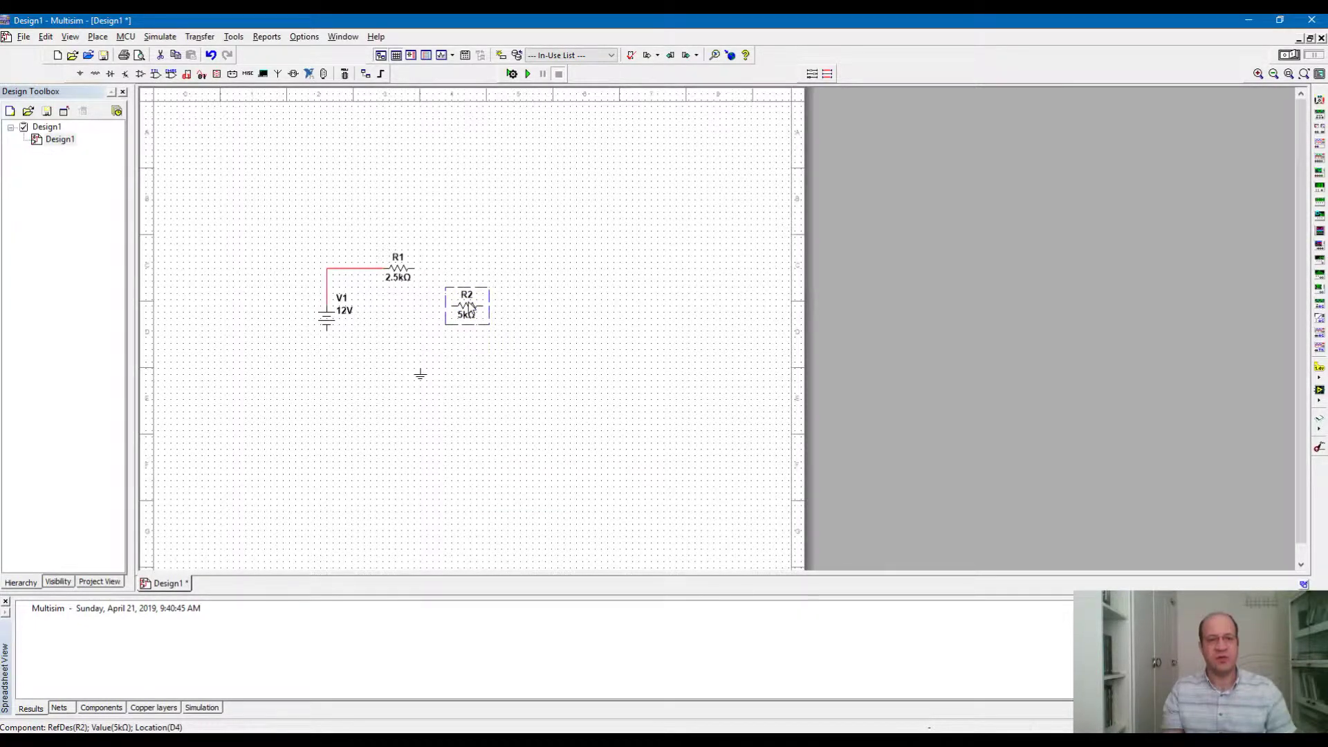
pyautogui.rightClick(470, 307)
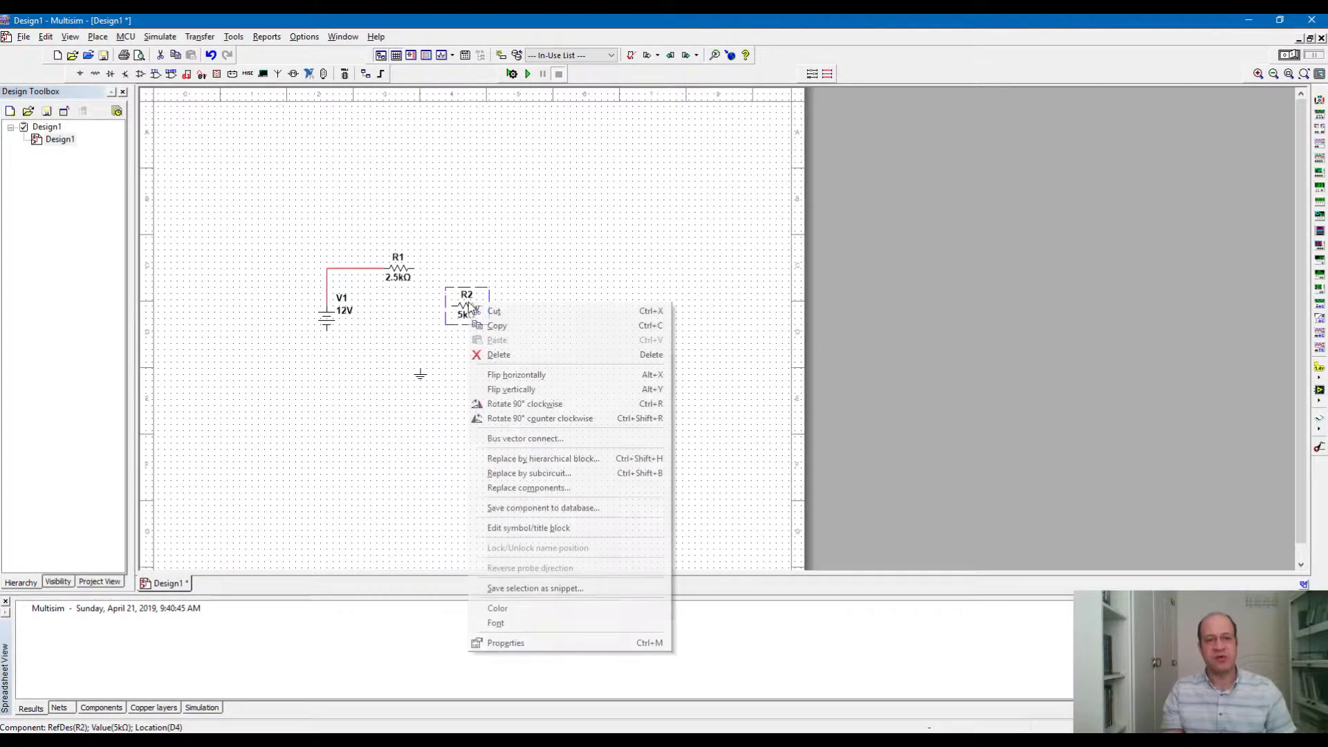
pyautogui.click(510, 405)
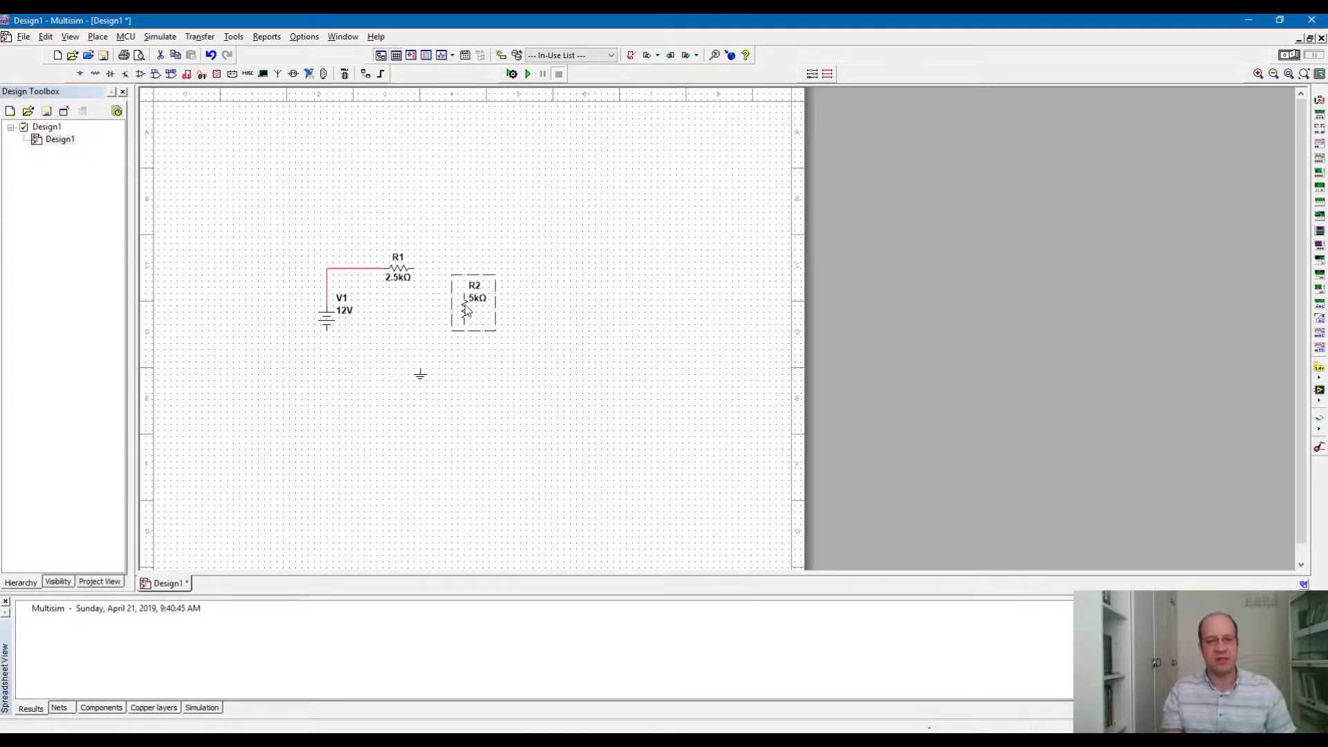
pyautogui.moveTo(467, 310); pyautogui.dragTo(461, 309)
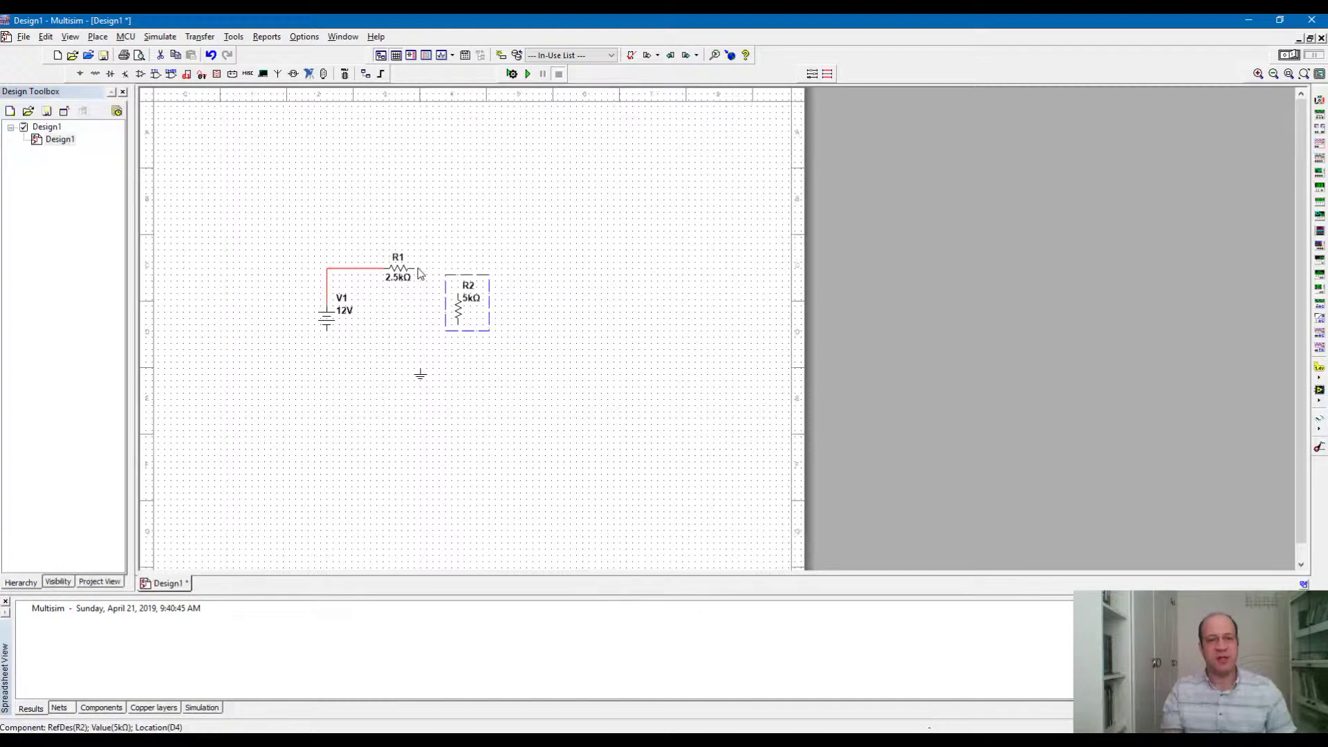
# Step: Wire R1 to R2's top and R2's bottom back to V1, and tie ground to the bottom wire
pyautogui.click(418, 268)
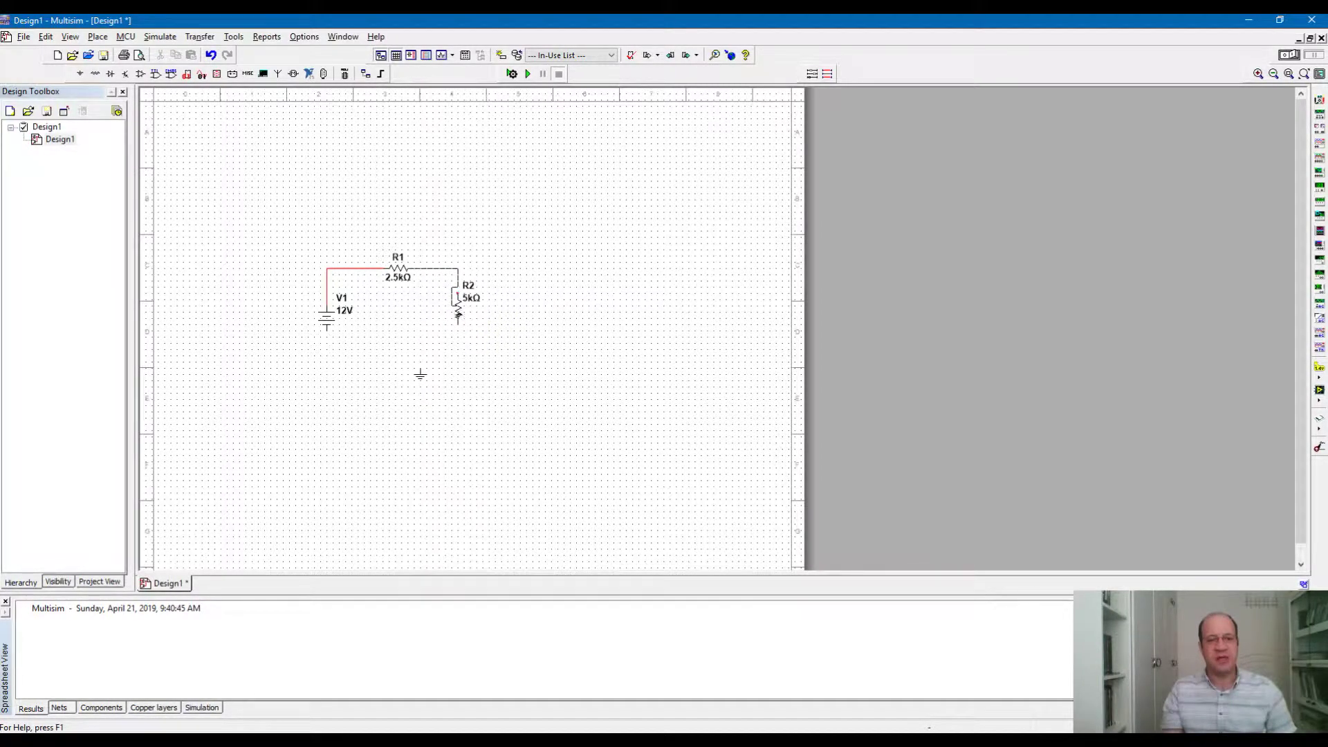
pyautogui.click(460, 292)
pyautogui.click(328, 328)
pyautogui.click(420, 363)
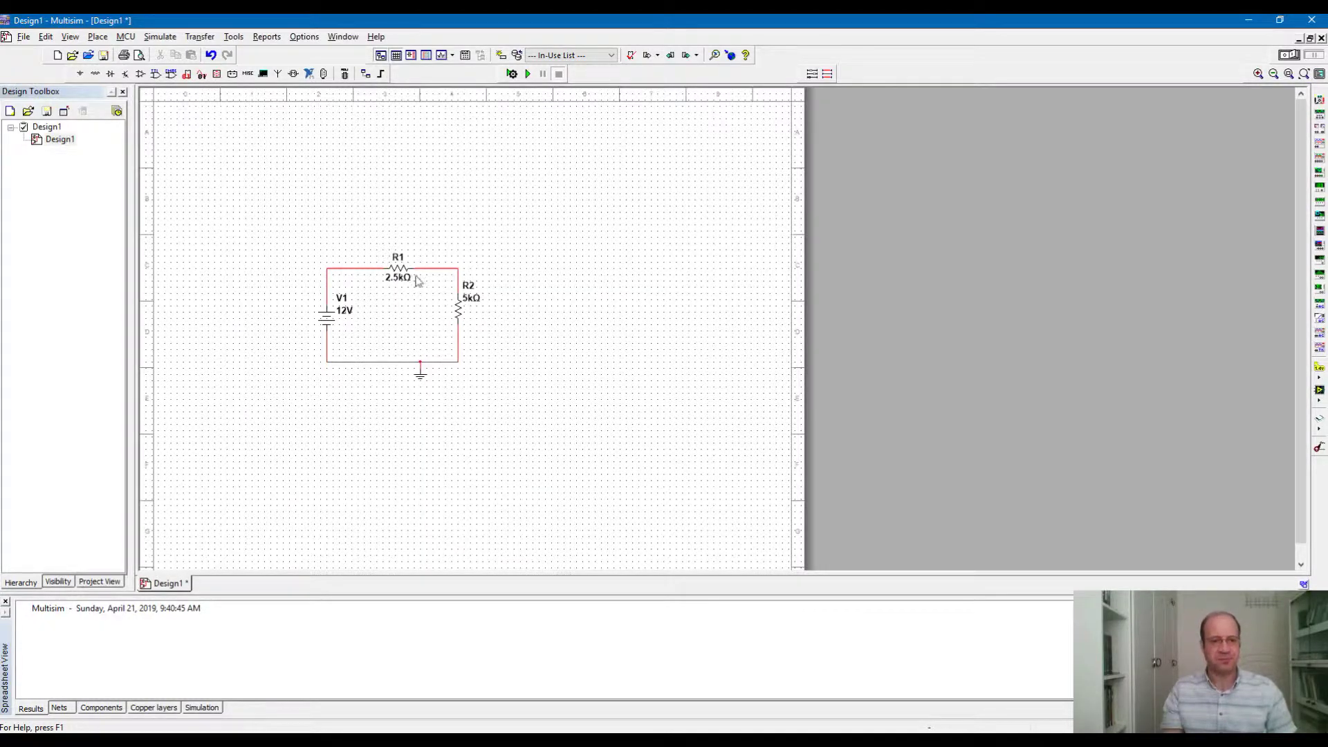
pyautogui.click(343, 311)
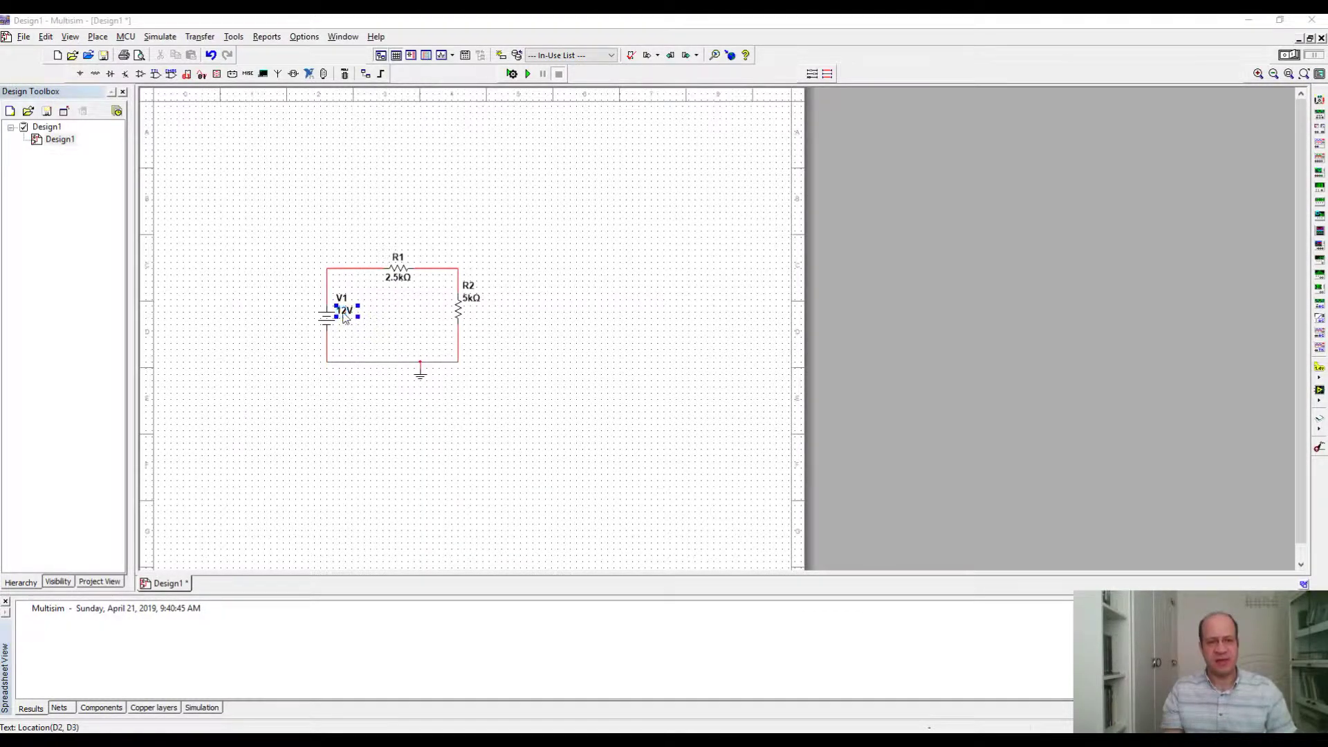
# Step: Set V1 to 10 V and R1's resistance to 2 kΩ
pyautogui.doubleClick(343, 310)
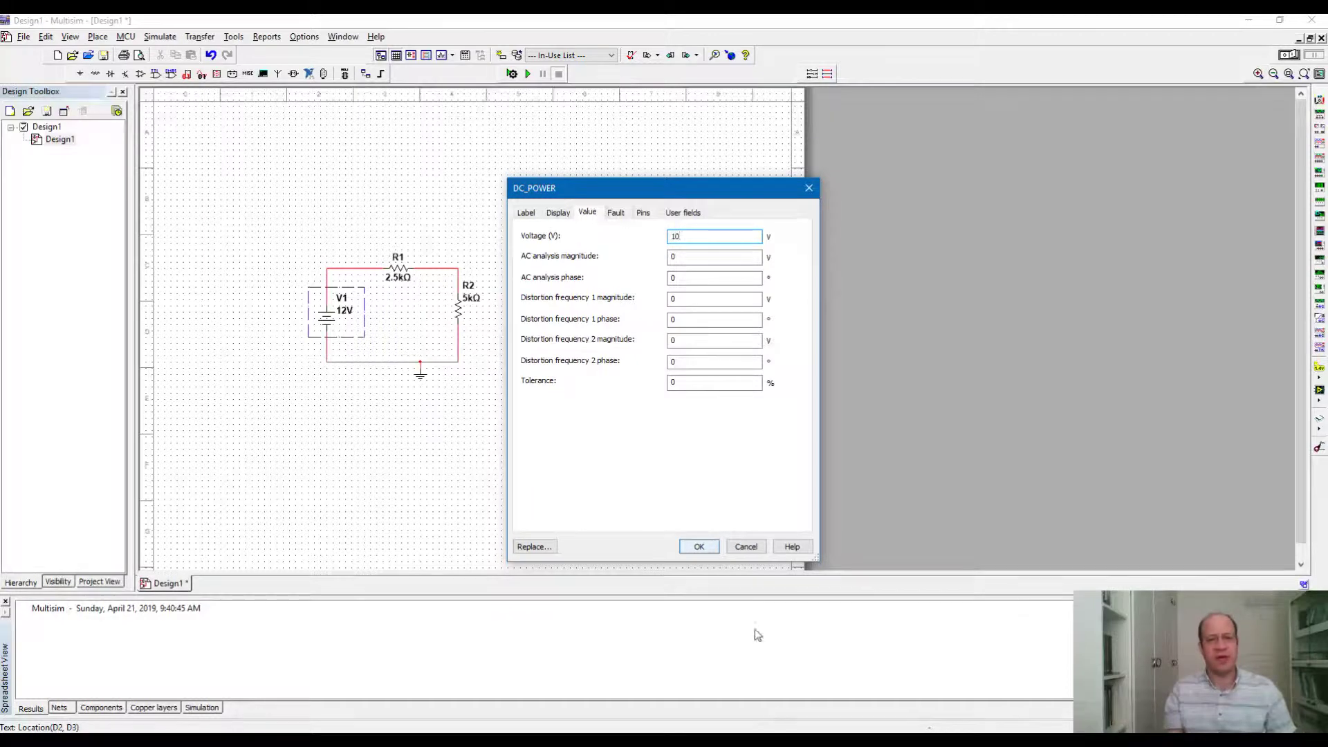
pyautogui.click(698, 547)
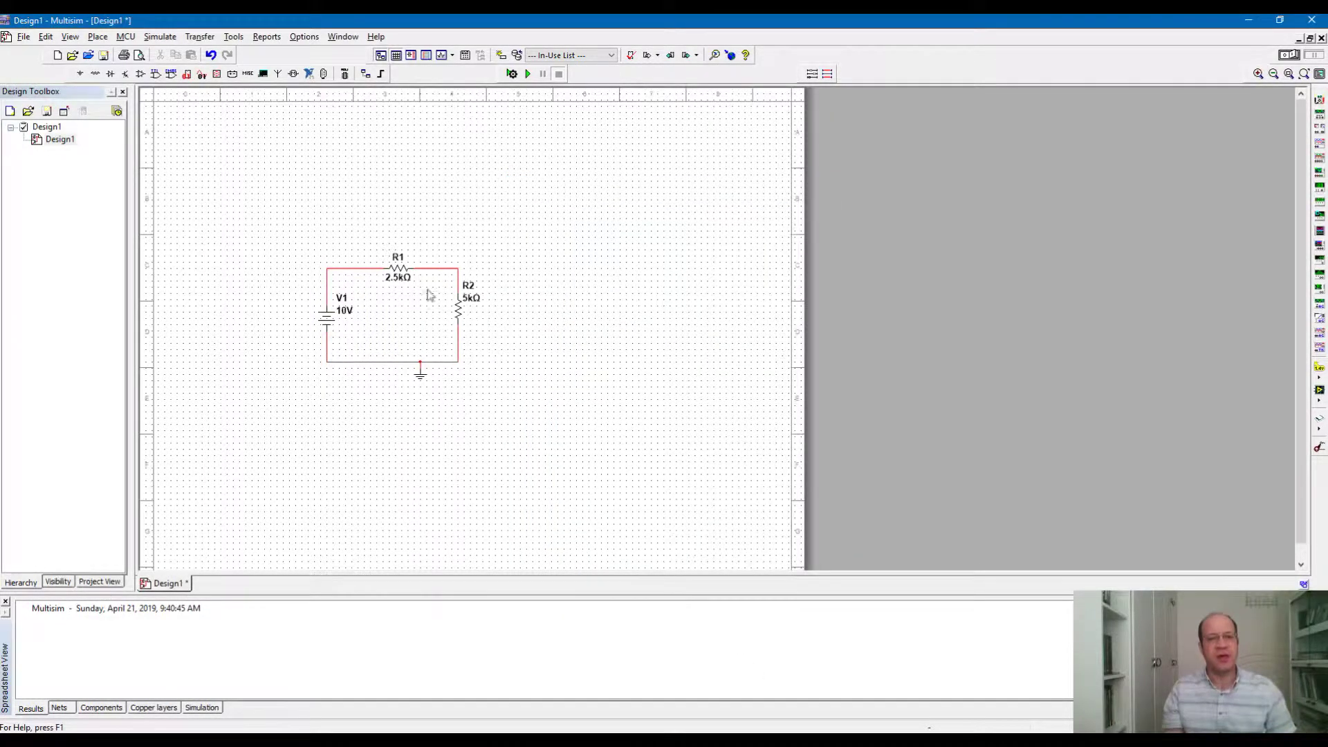
pyautogui.doubleClick(389, 277)
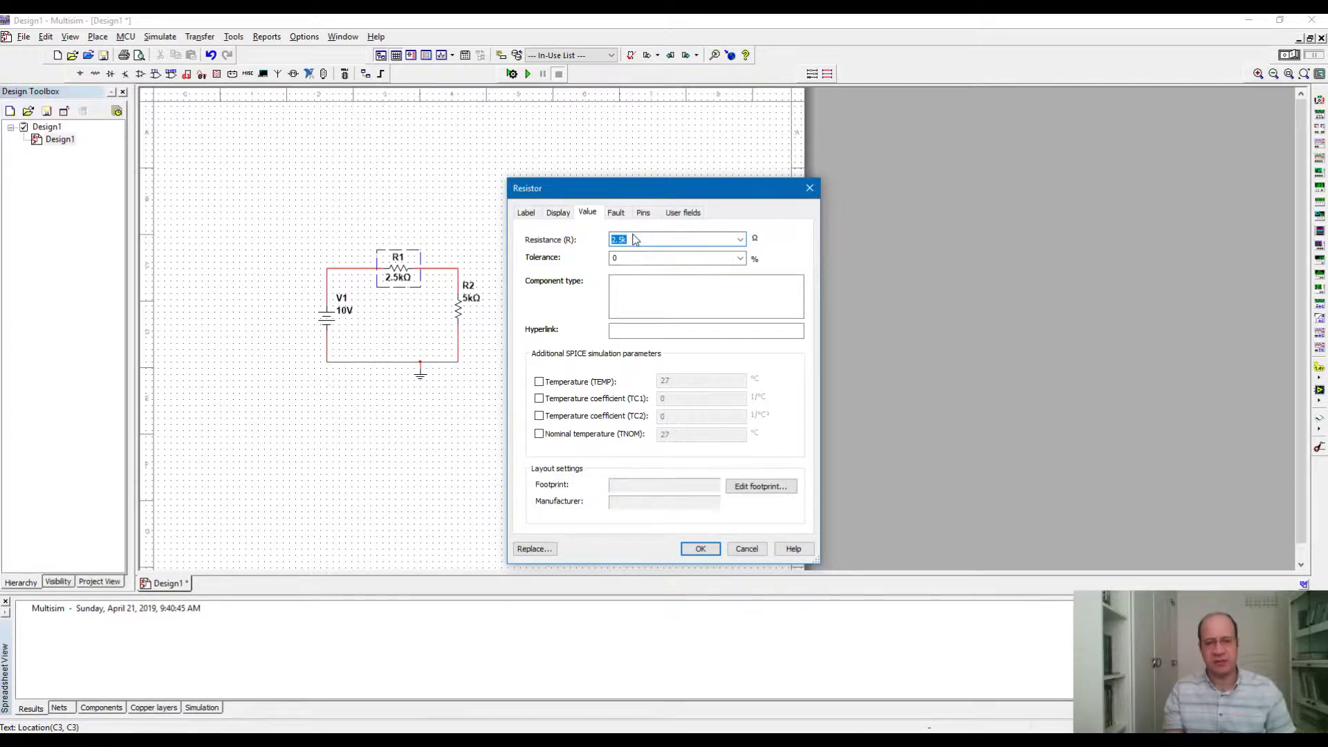
pyautogui.write('2.6')
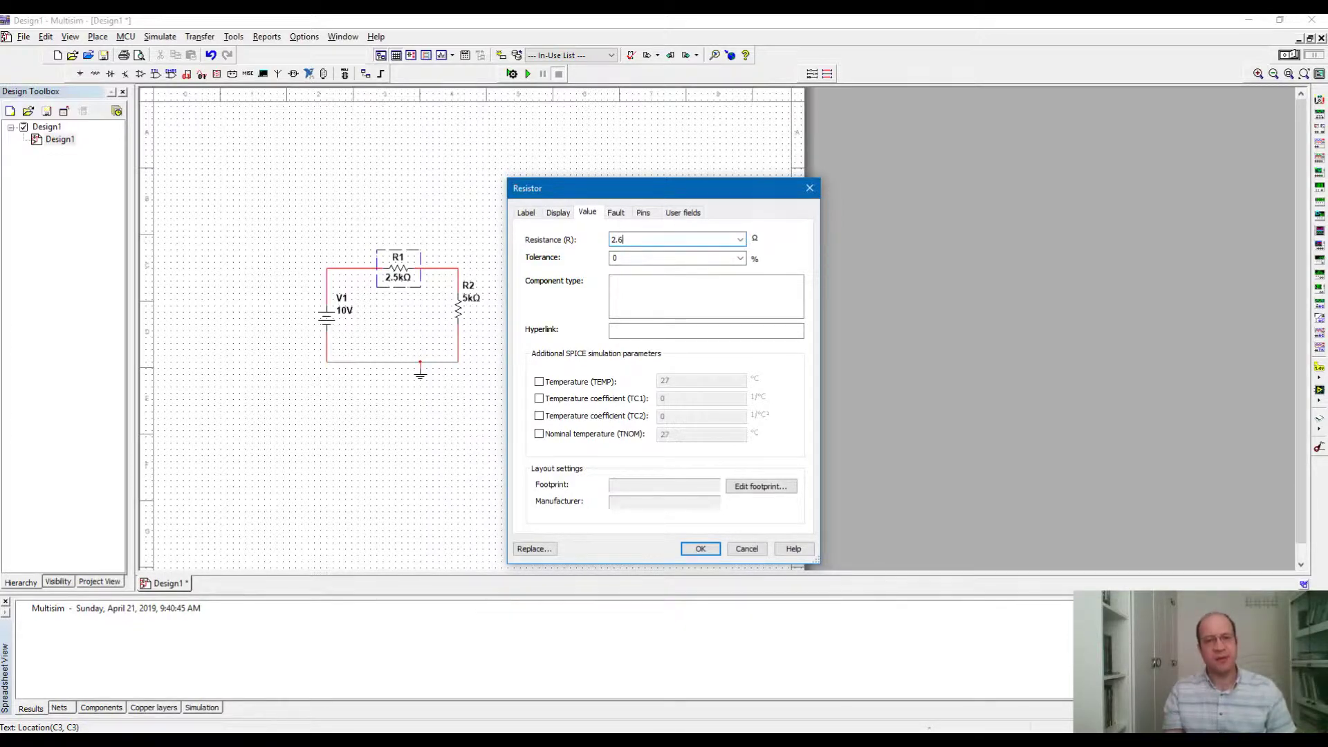
pyautogui.press('BackSpace')
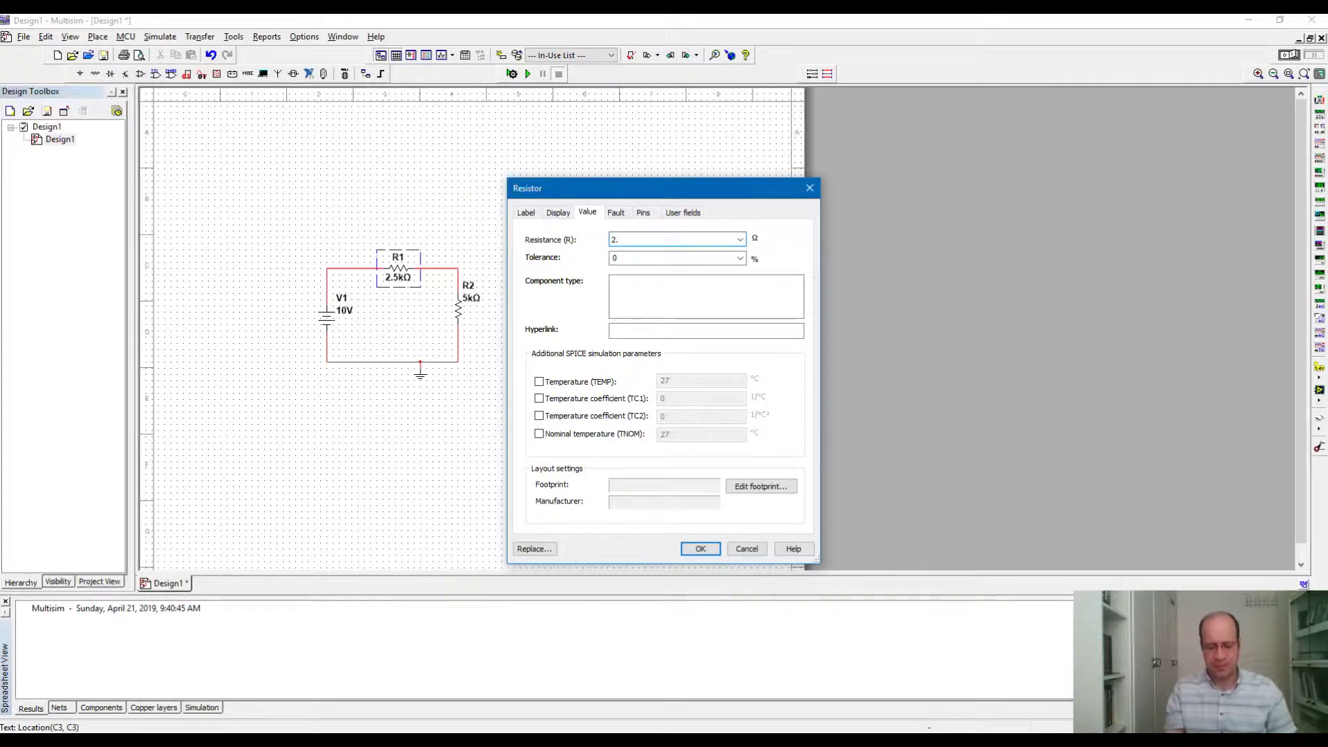
pyautogui.click(740, 239)
pyautogui.click(741, 239)
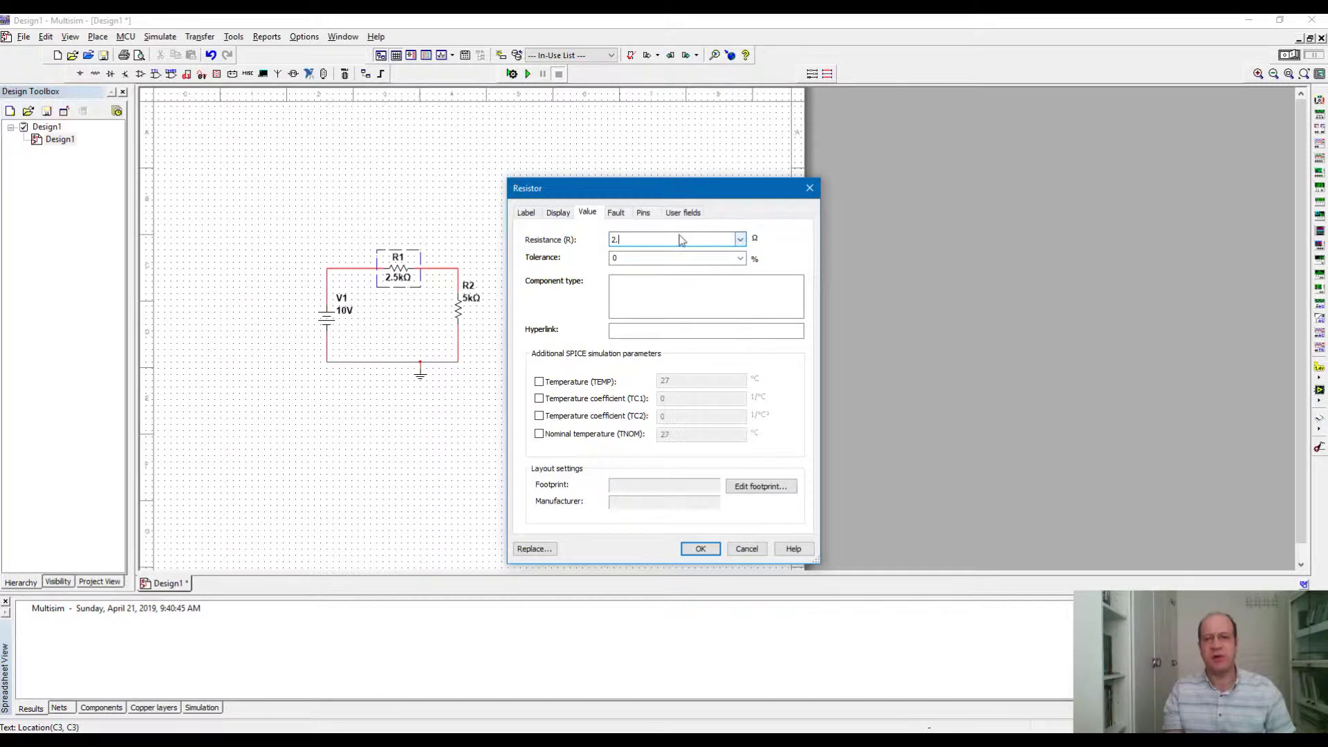
pyautogui.write('k')
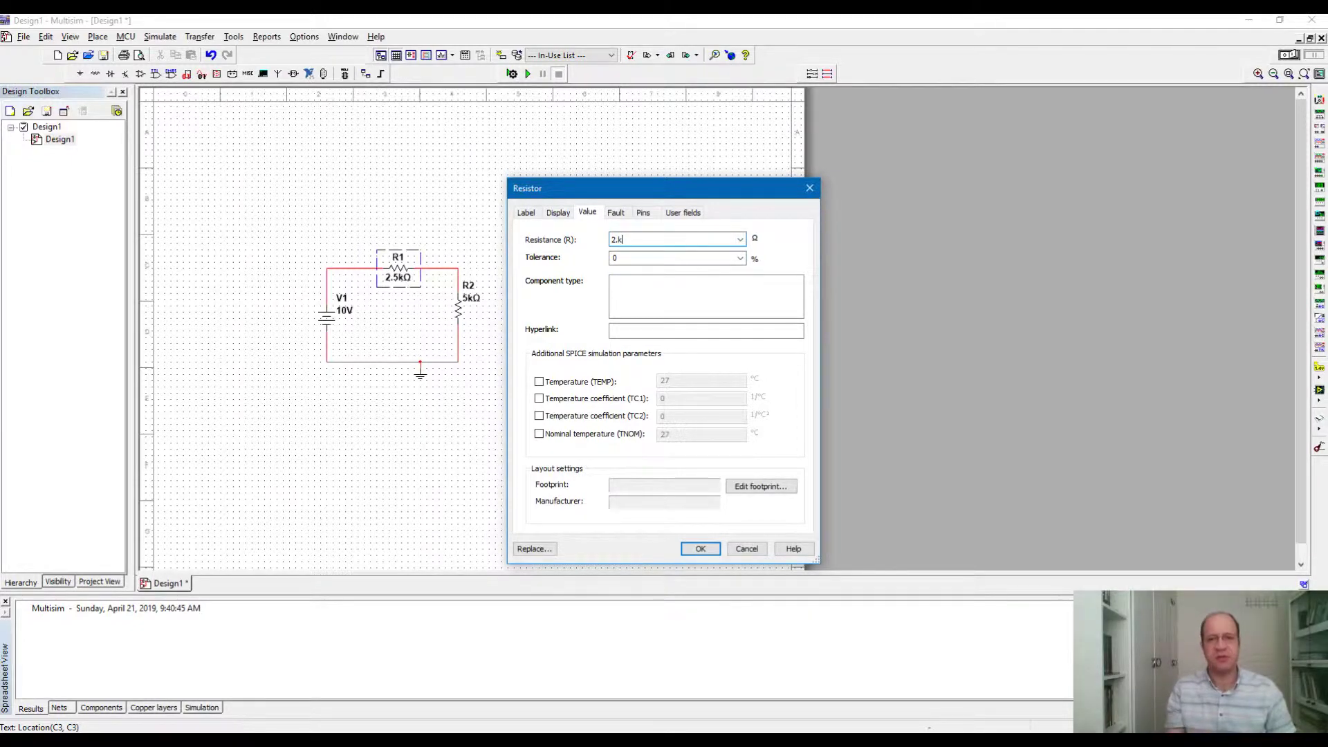
pyautogui.click(701, 551)
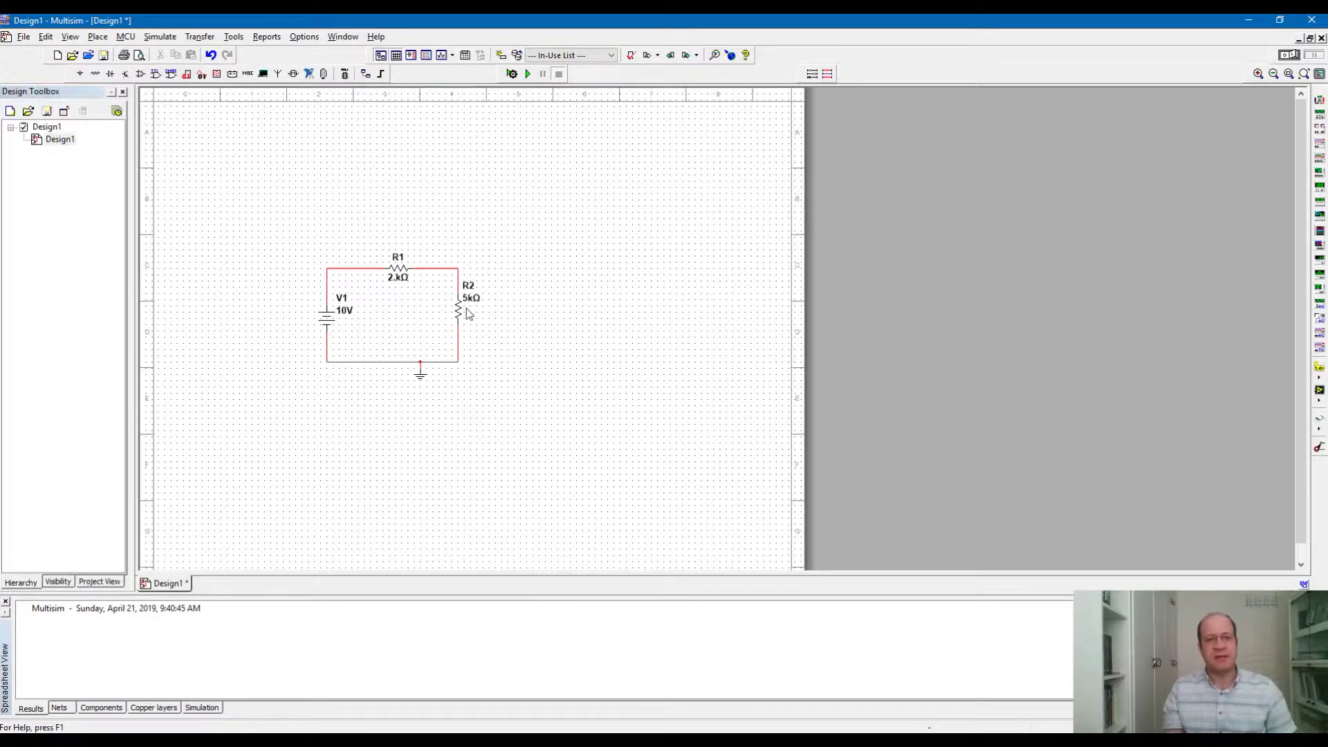
pyautogui.doubleClick(400, 274)
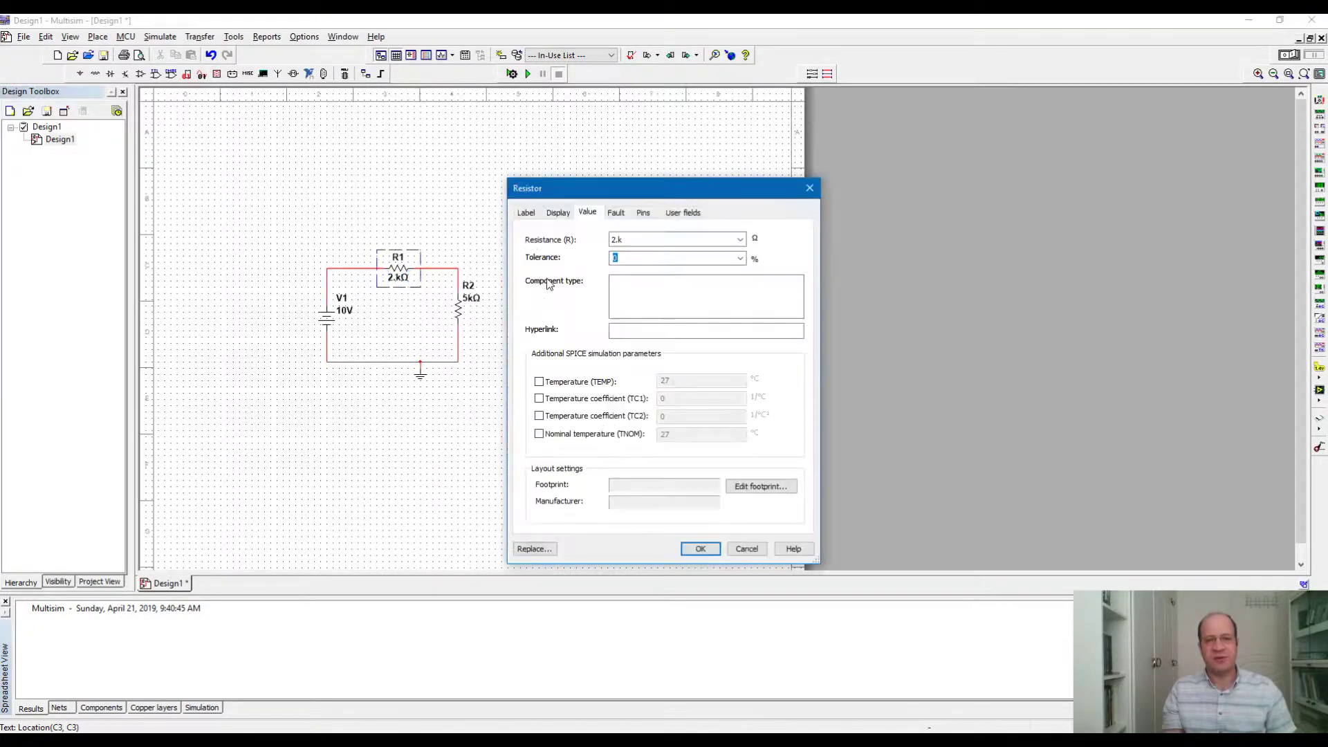
pyautogui.click(612, 240)
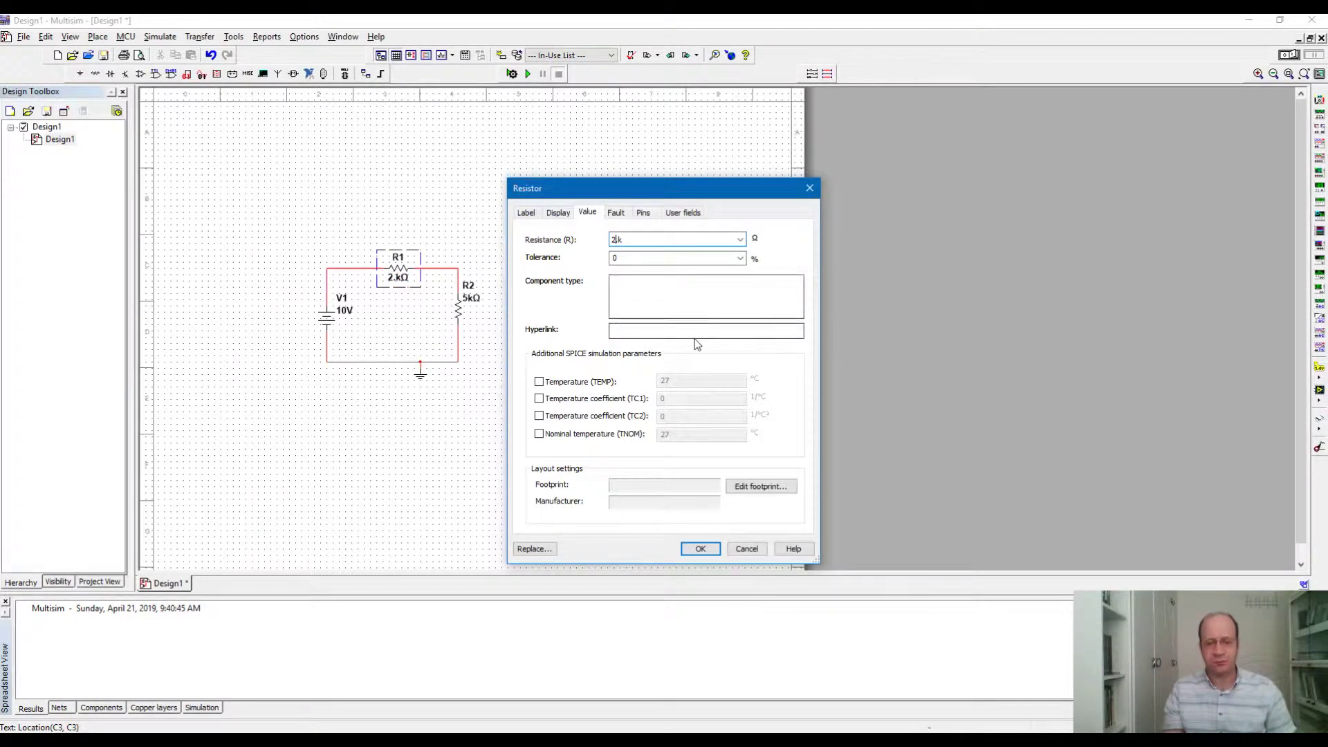
pyautogui.click(701, 549)
pyautogui.click(706, 552)
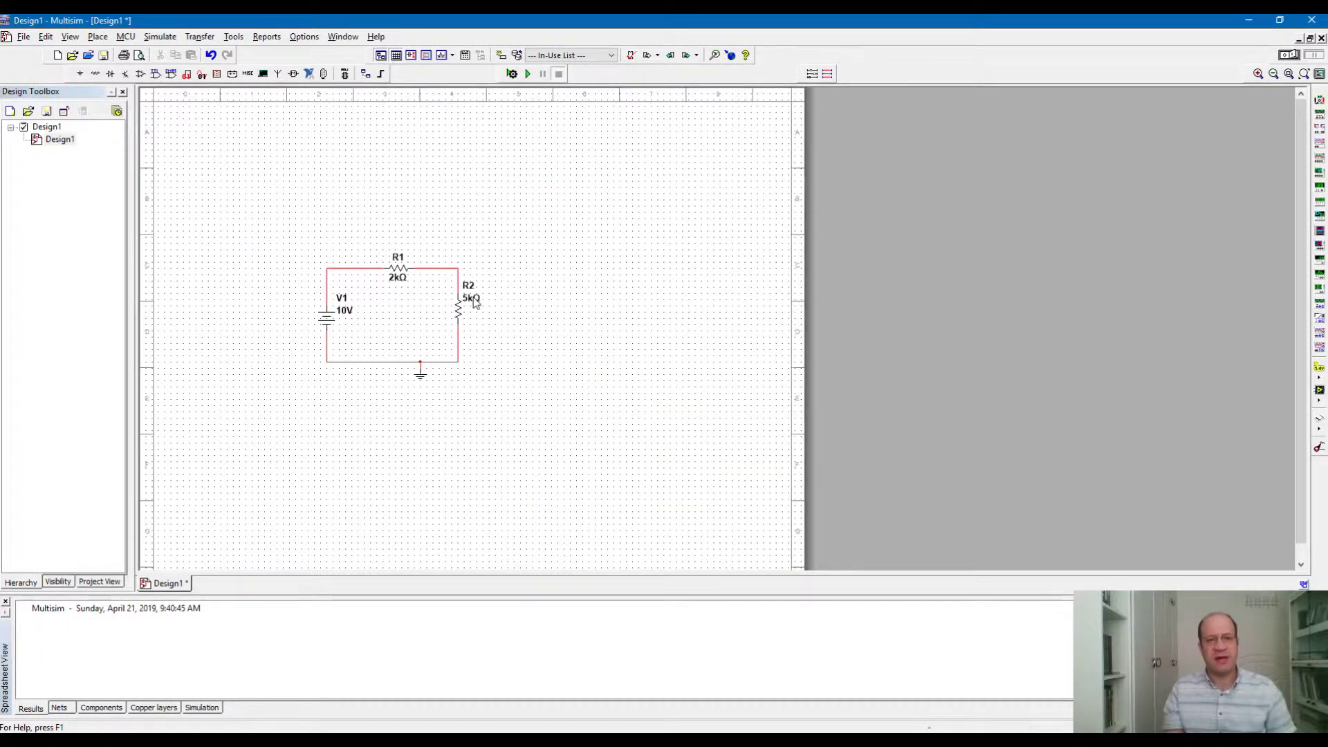
# Step: Change R2's resistance from 5k to 8k
pyautogui.doubleClick(474, 299)
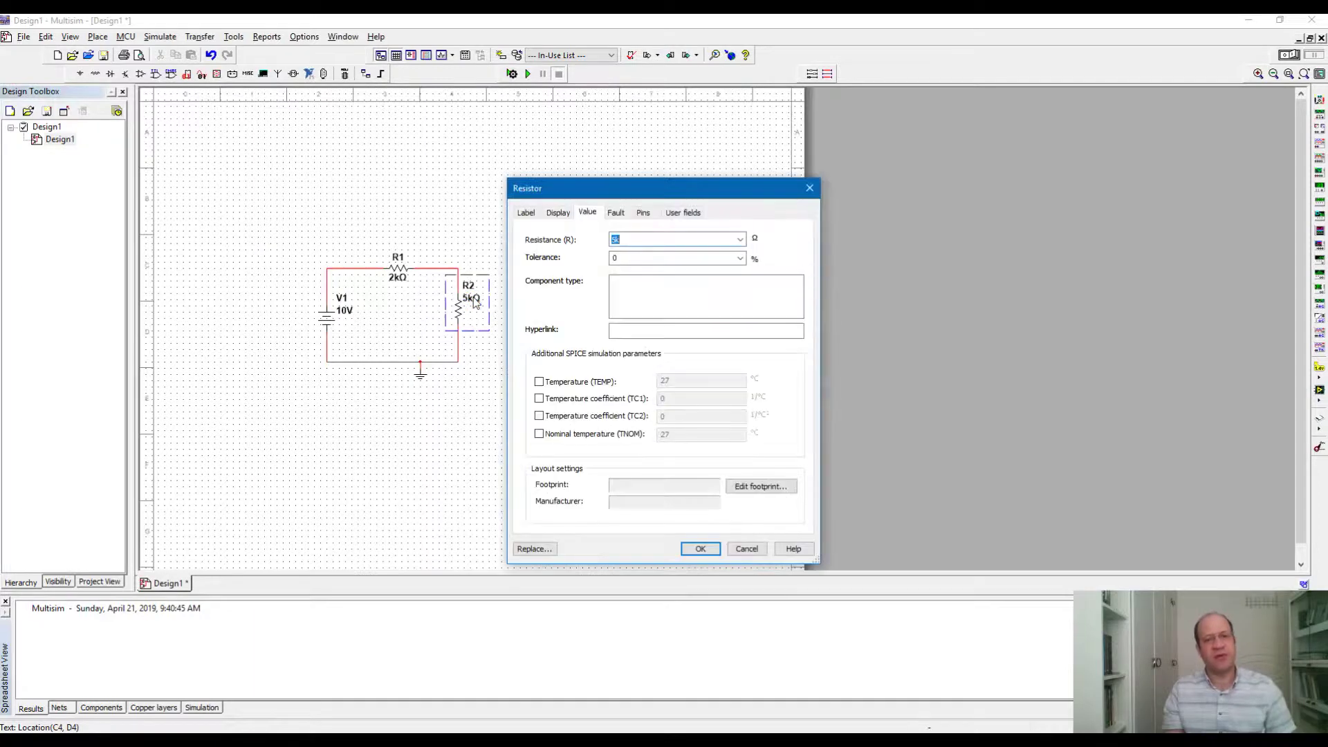
pyautogui.press('Home')
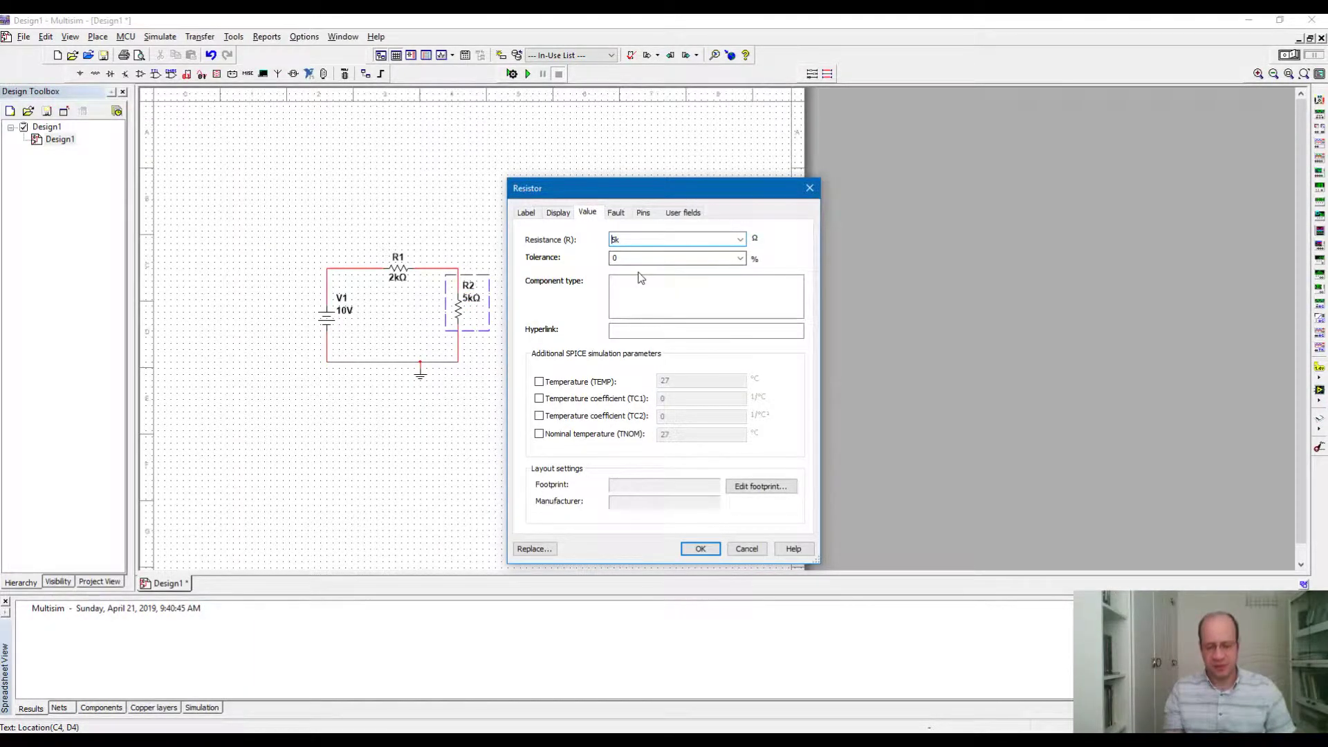
pyautogui.press('Delete')
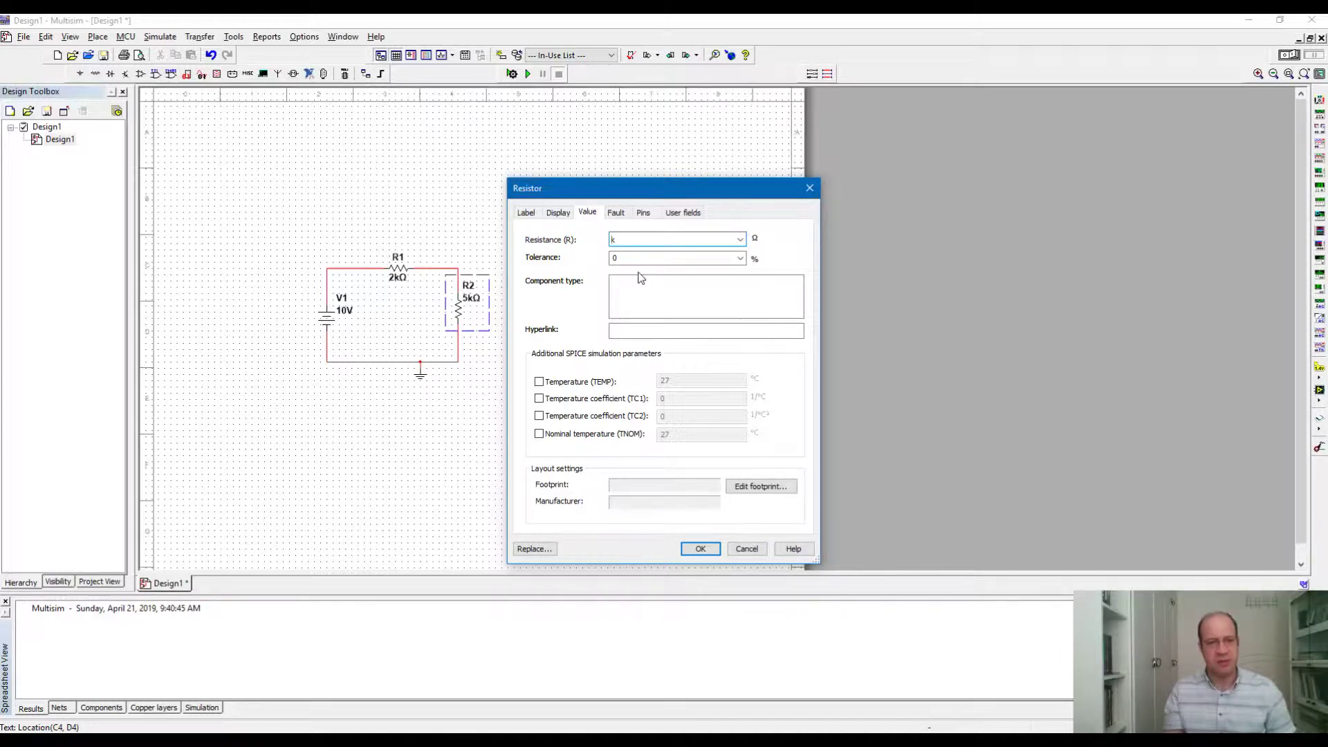
pyautogui.write('8')
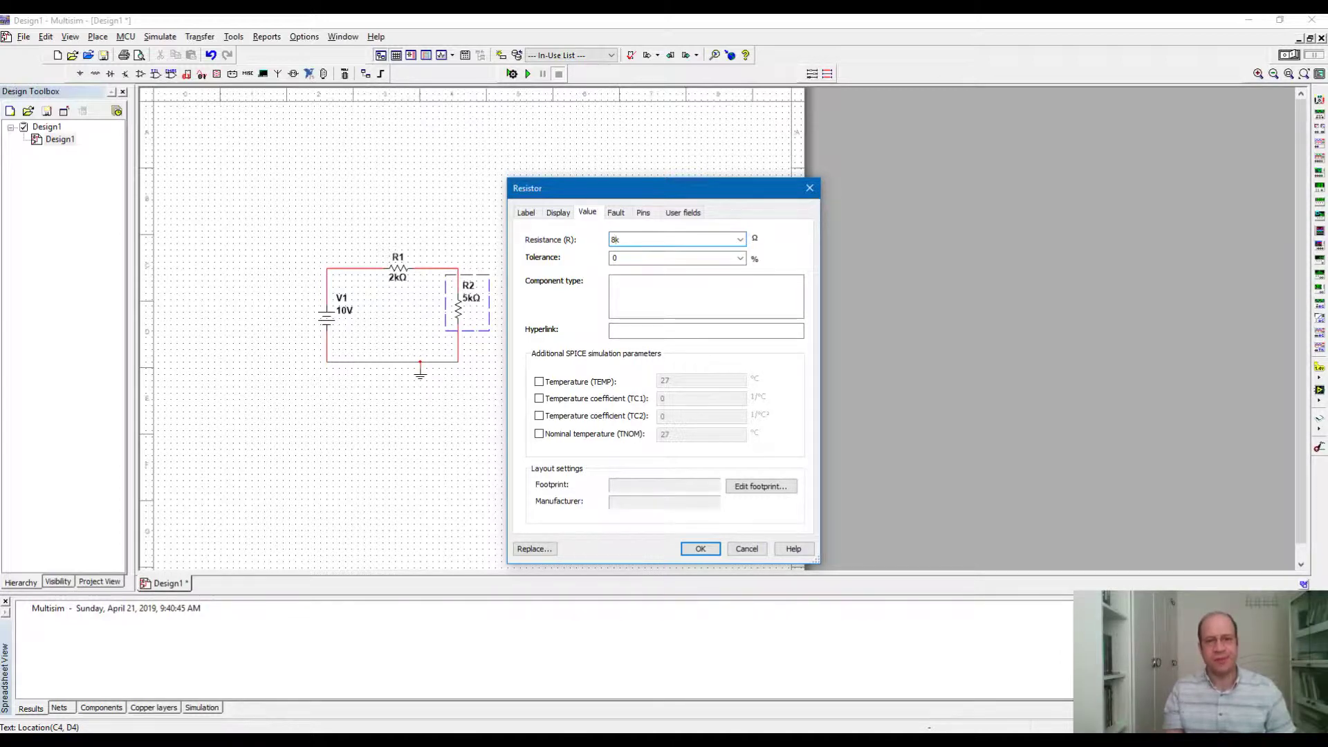
pyautogui.click(700, 549)
pyautogui.click(510, 350)
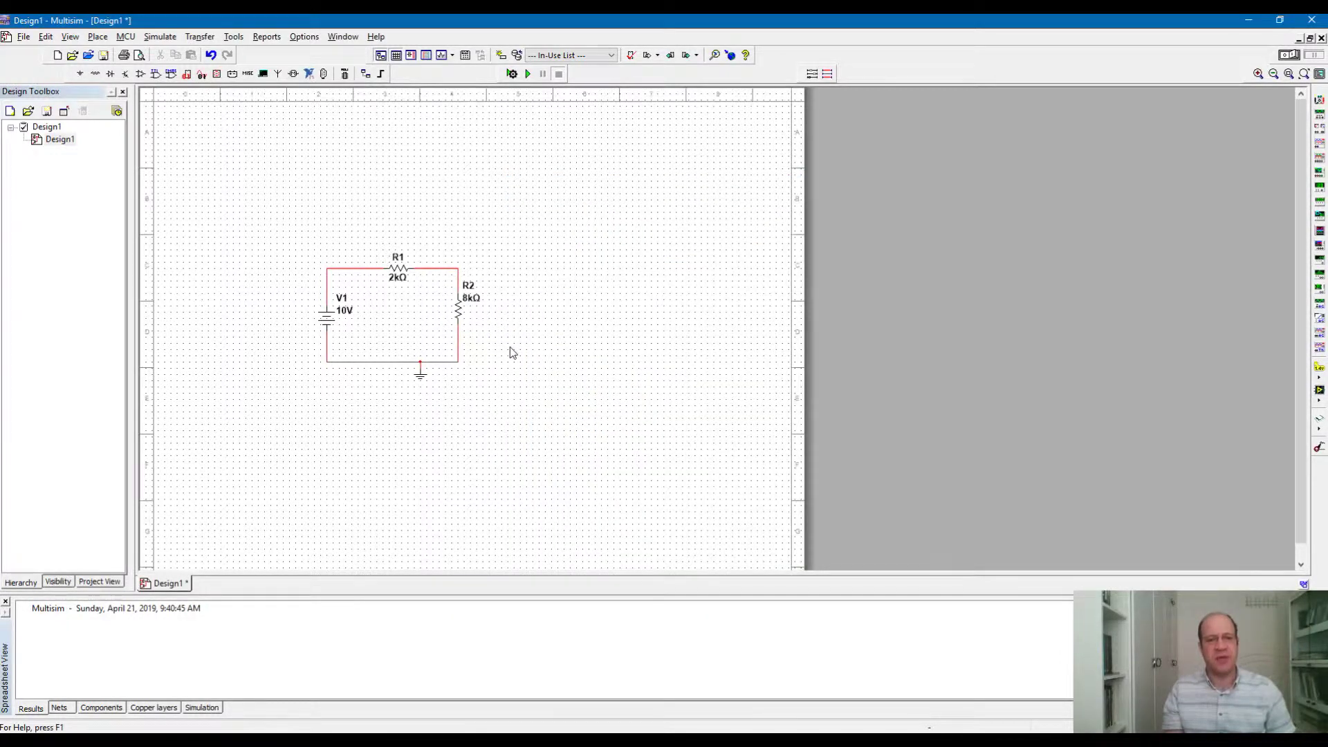
# Step: Place multimeter XMM1 right of the circuit and wire its leads across R2
pyautogui.click(1320, 100)
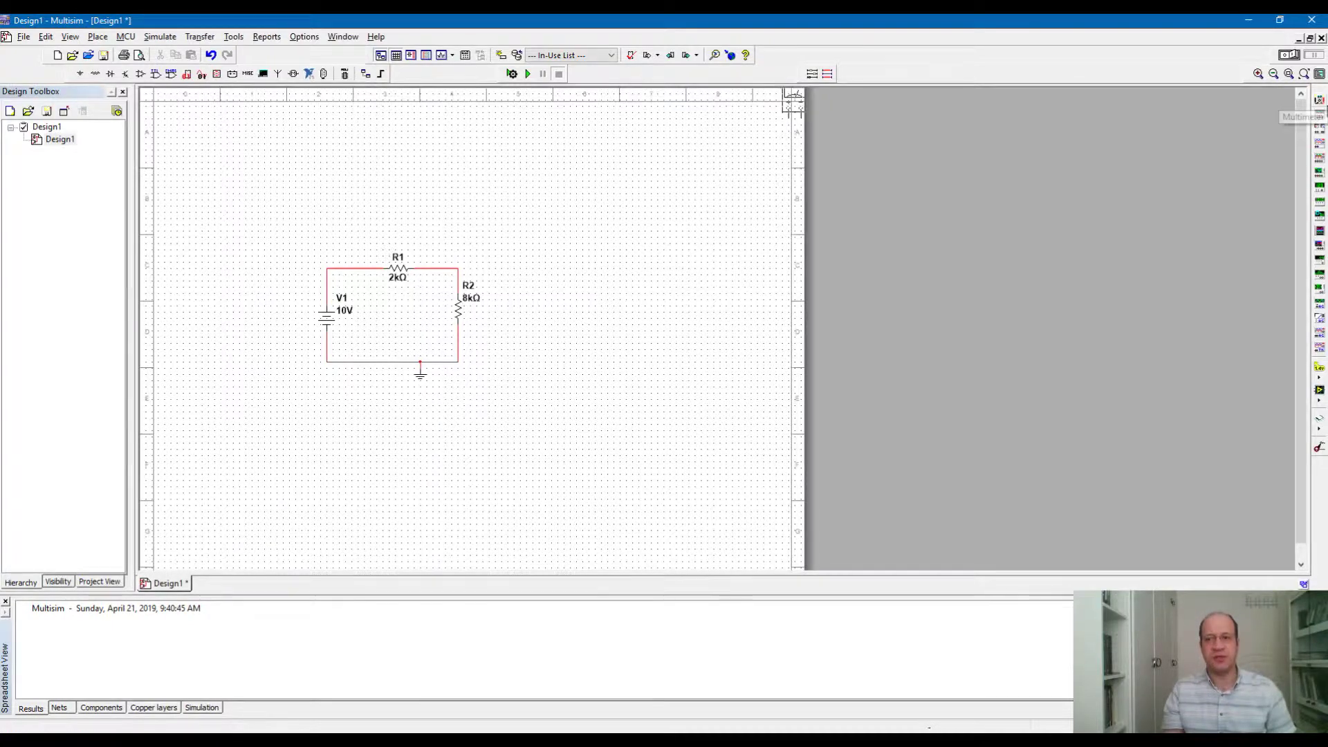
pyautogui.click(561, 272)
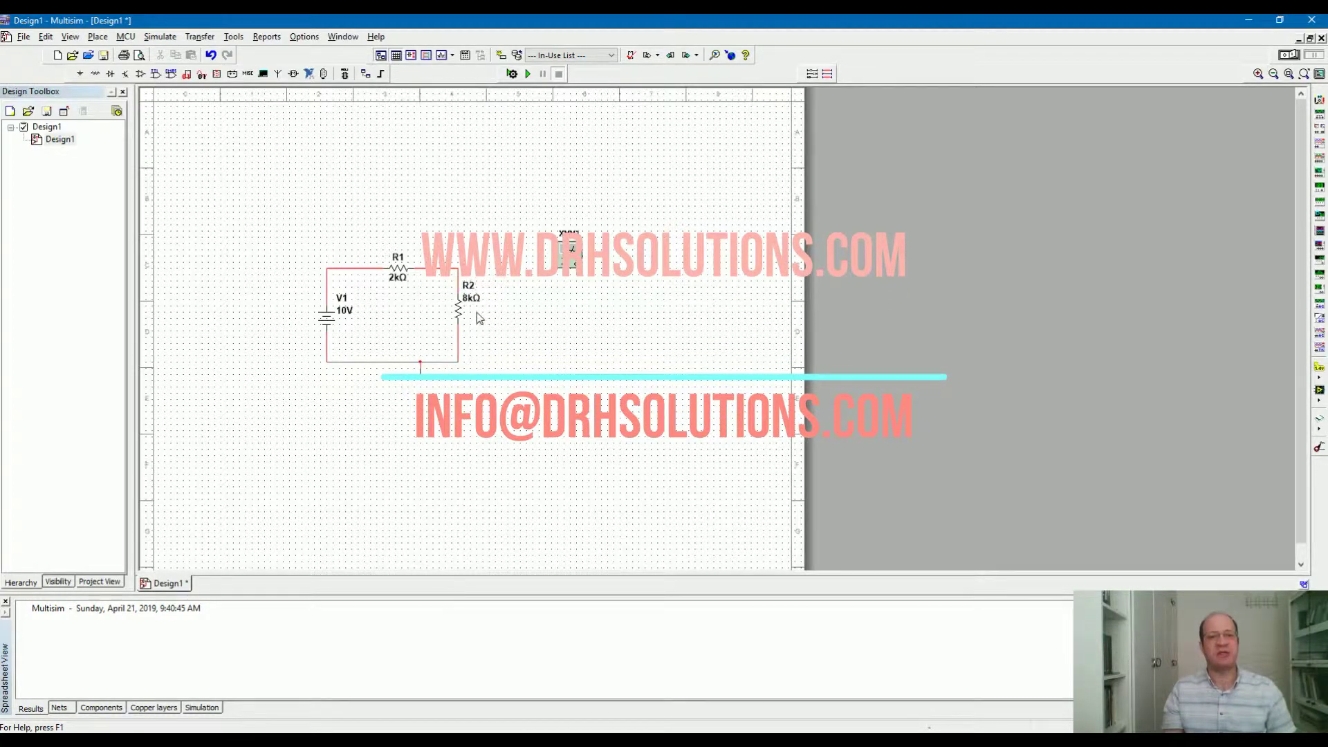
pyautogui.click(563, 277)
pyautogui.click(562, 302)
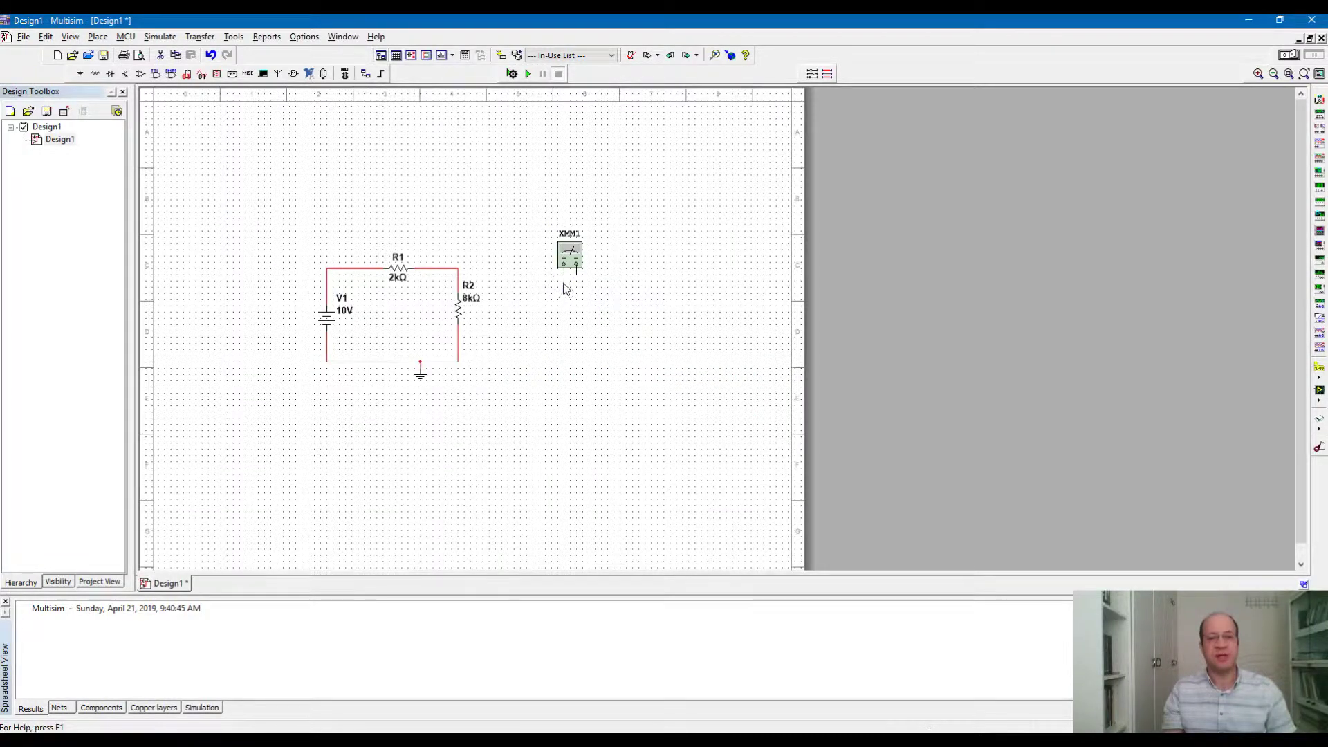
pyautogui.click(464, 276)
pyautogui.click(460, 349)
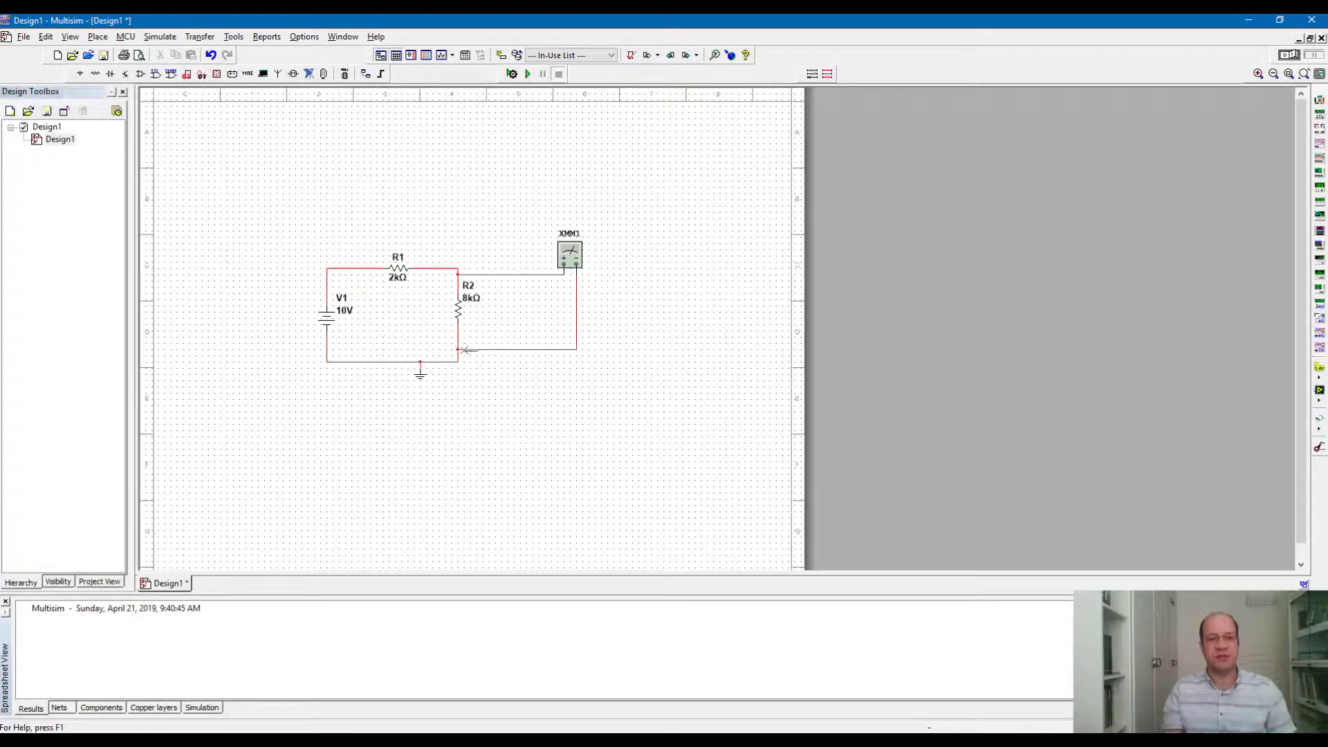
# Step: Move XMM1's readout panel below the circuit and start the simulation
pyautogui.doubleClick(570, 255)
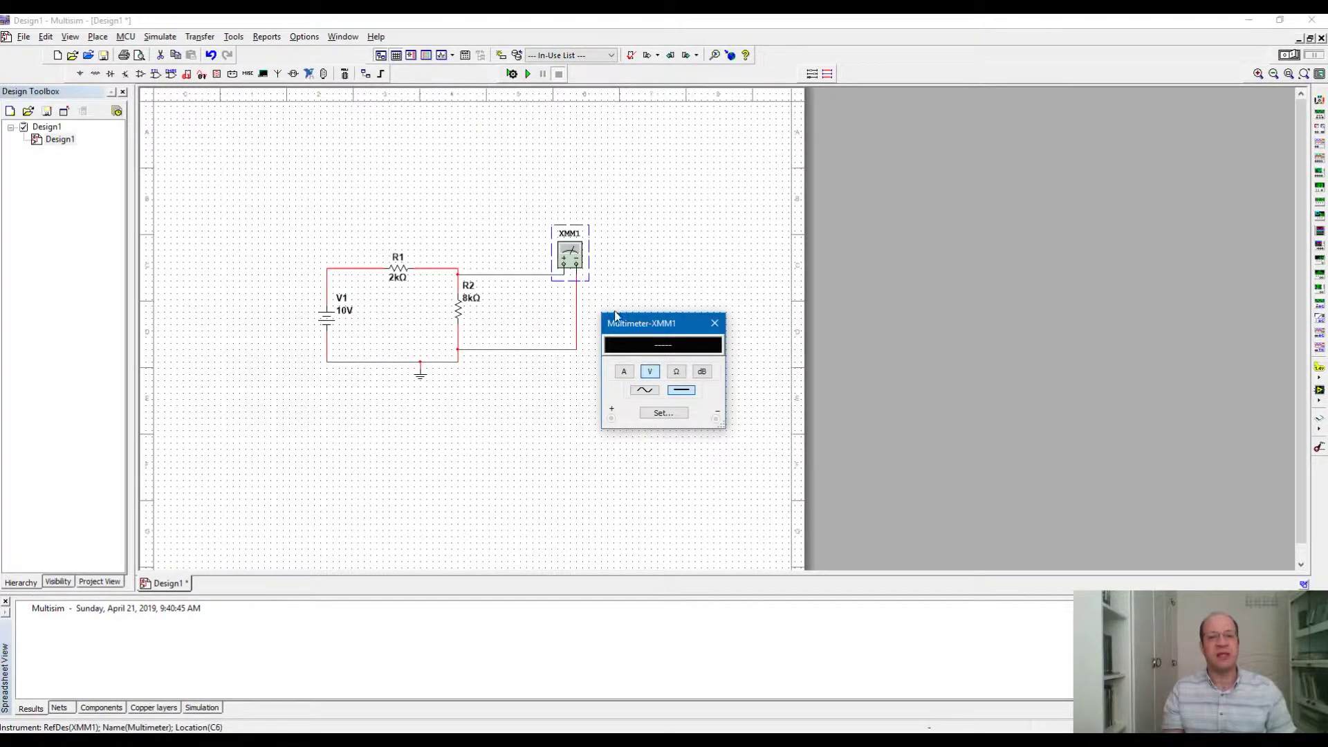
pyautogui.moveTo(639, 324); pyautogui.dragTo(508, 371)
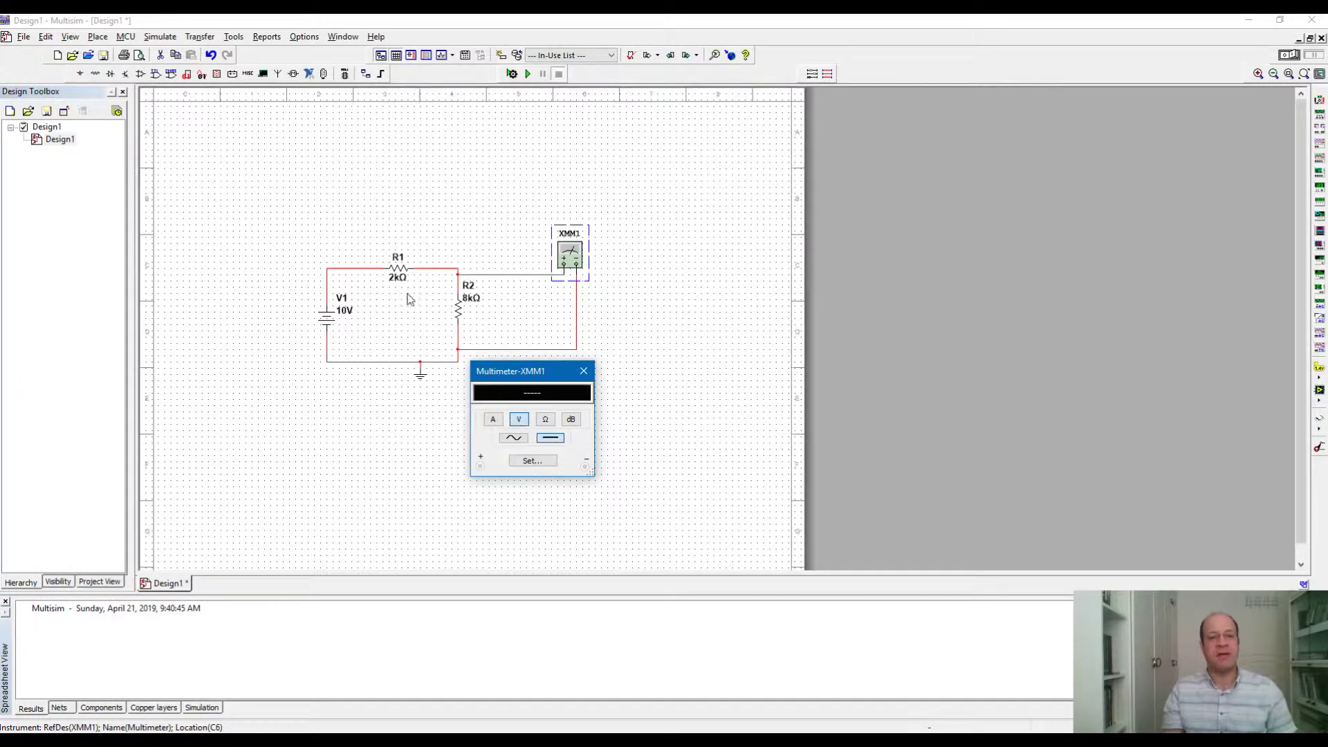
pyautogui.click(528, 75)
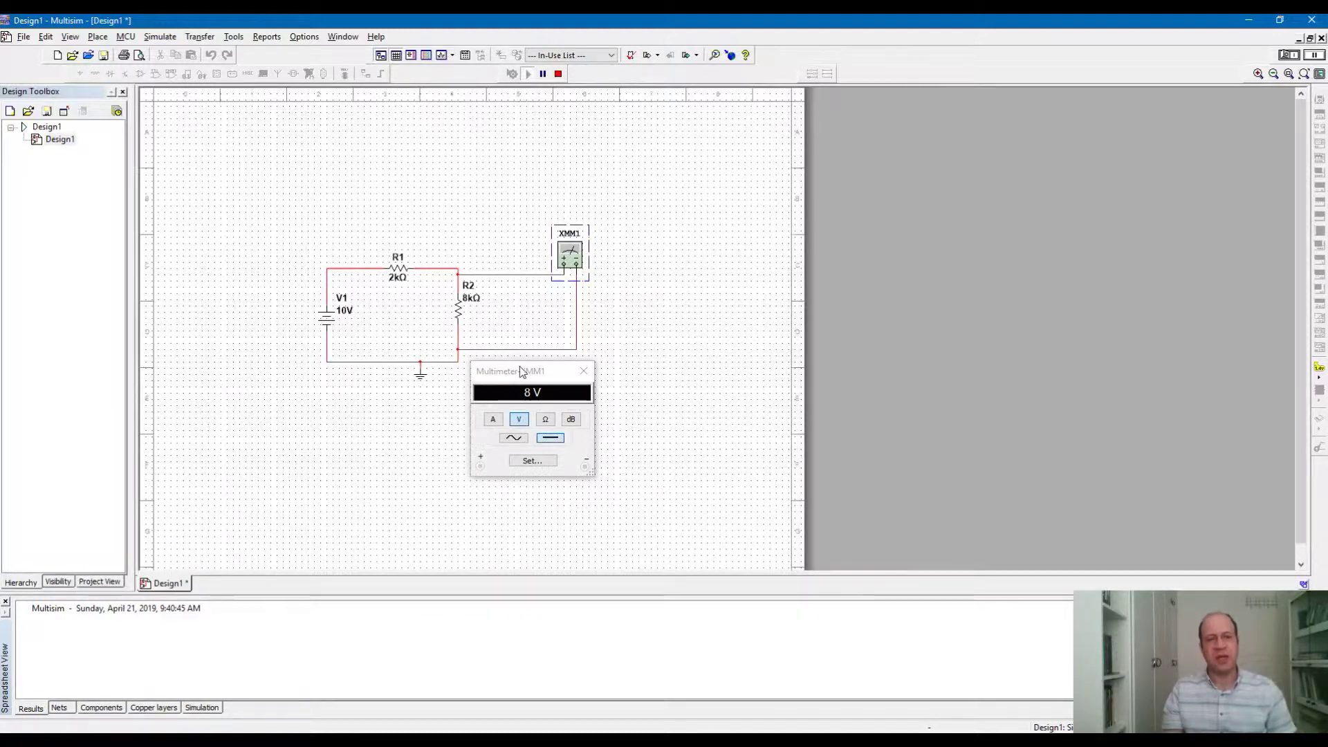
# Step: Stop the simulation after XMM1 reads 8 V and open R2's properties
pyautogui.click(560, 74)
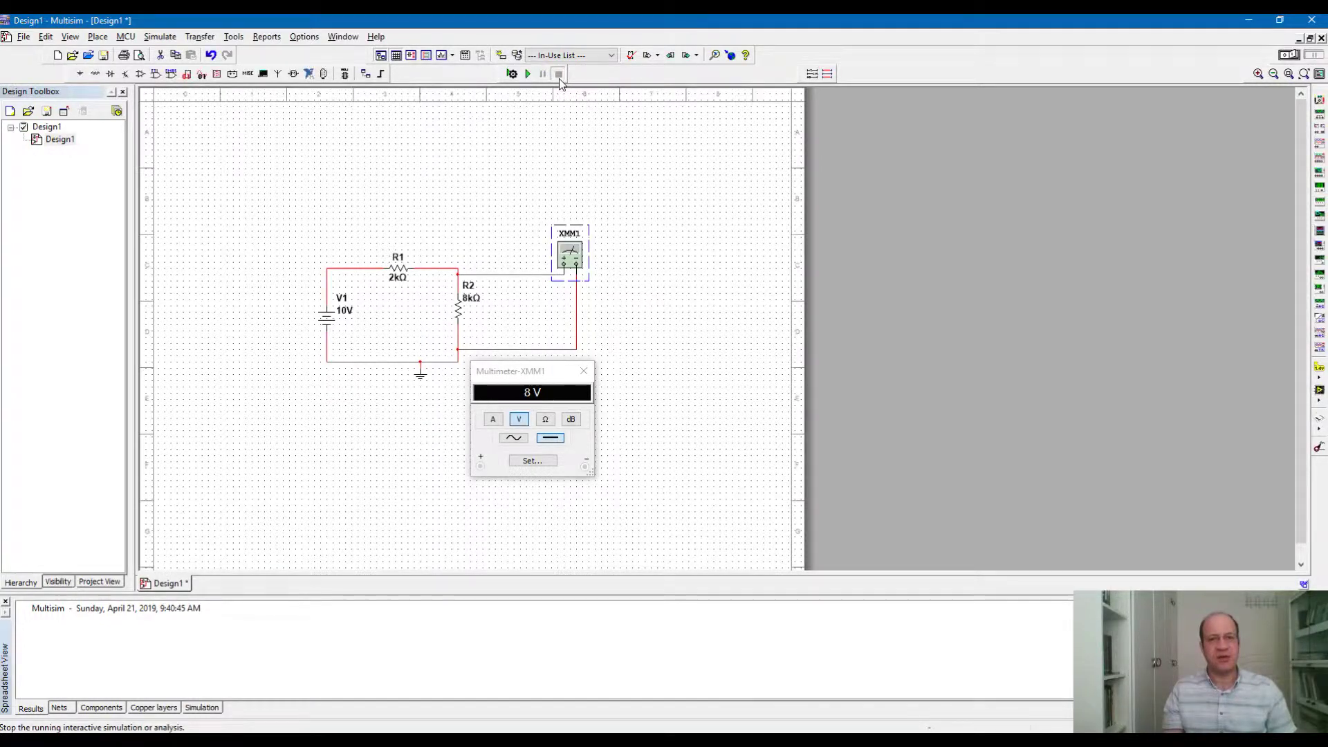
pyautogui.doubleClick(467, 305)
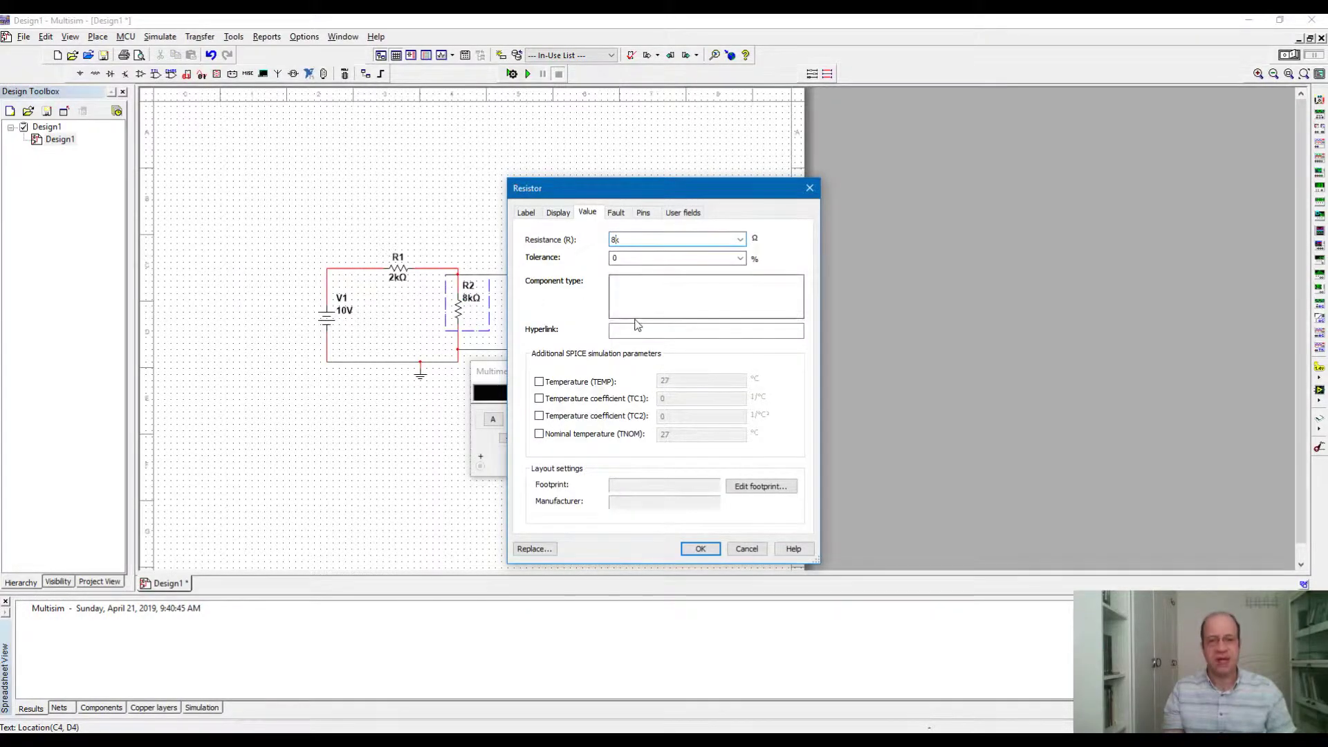
# Step: Change R2 from 8k to 6k and rerun so XMM1 reads 7.5 V
pyautogui.press('Left')
pyautogui.press('Delete')
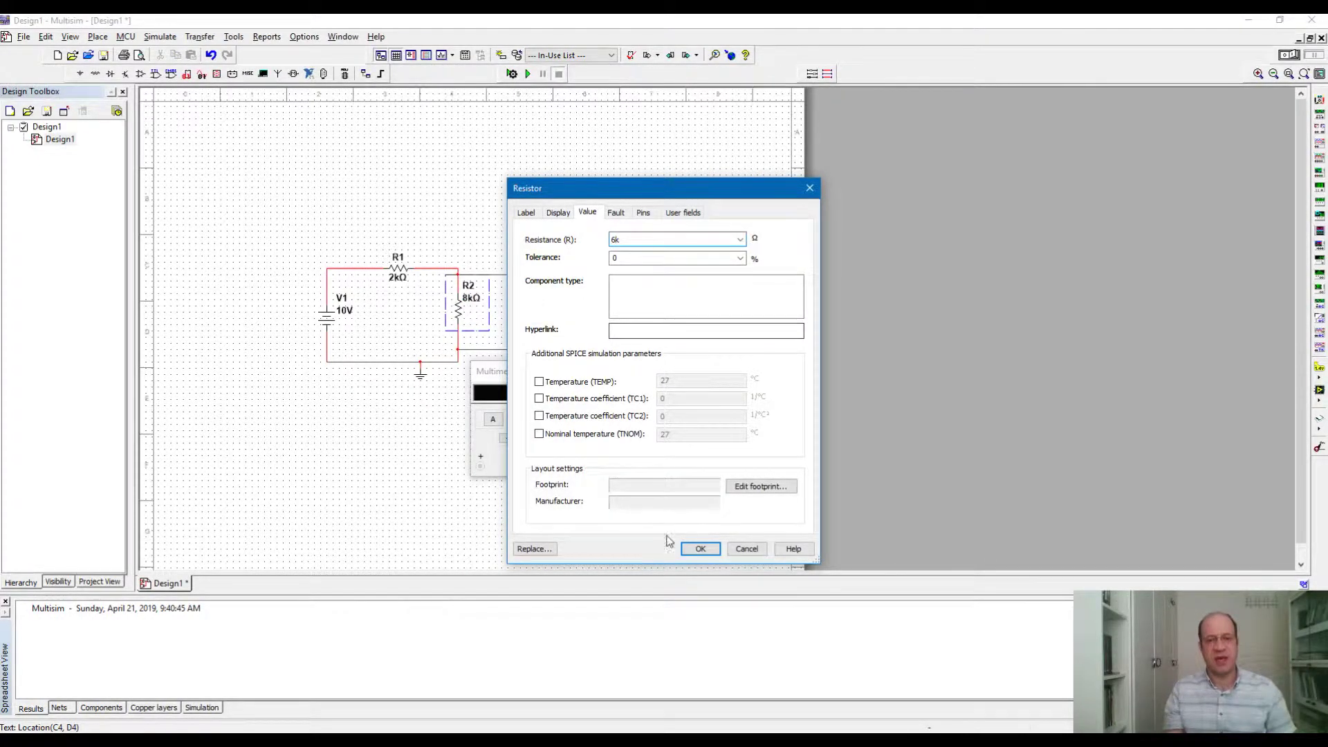
pyautogui.click(699, 548)
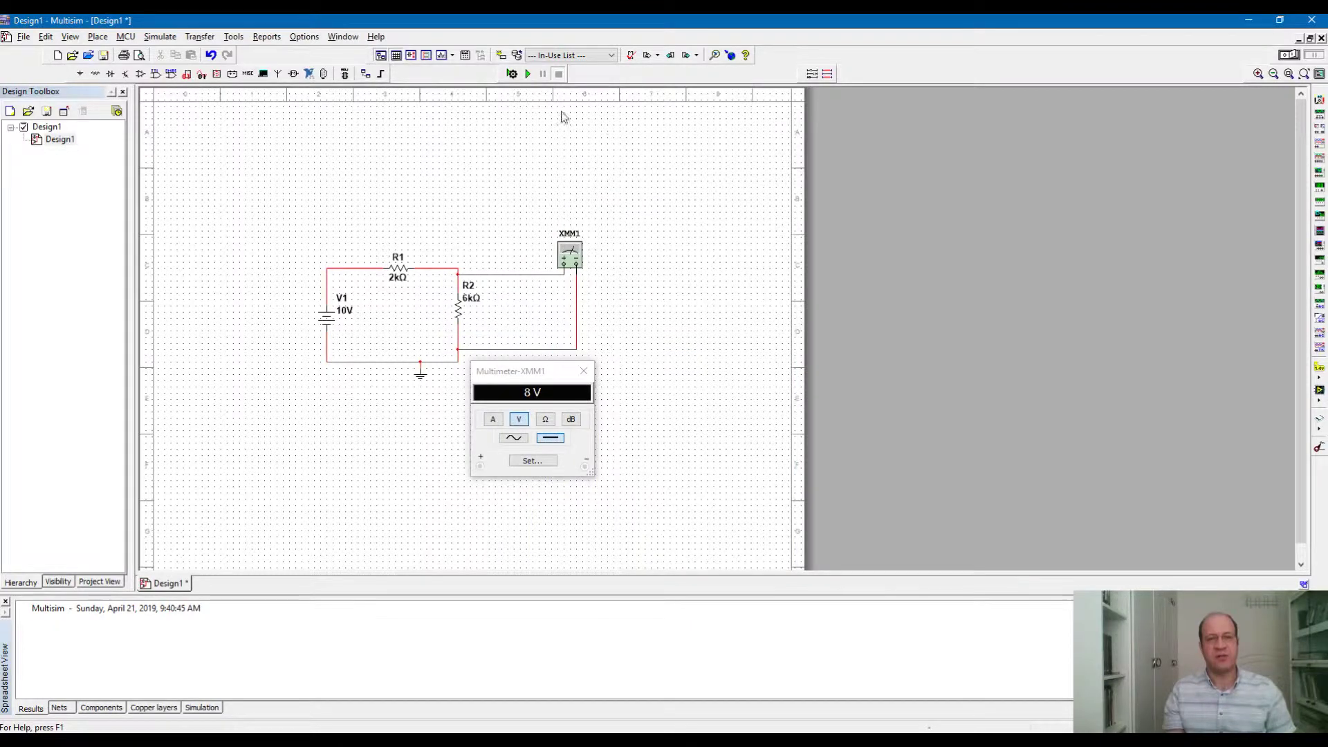
pyautogui.click(526, 79)
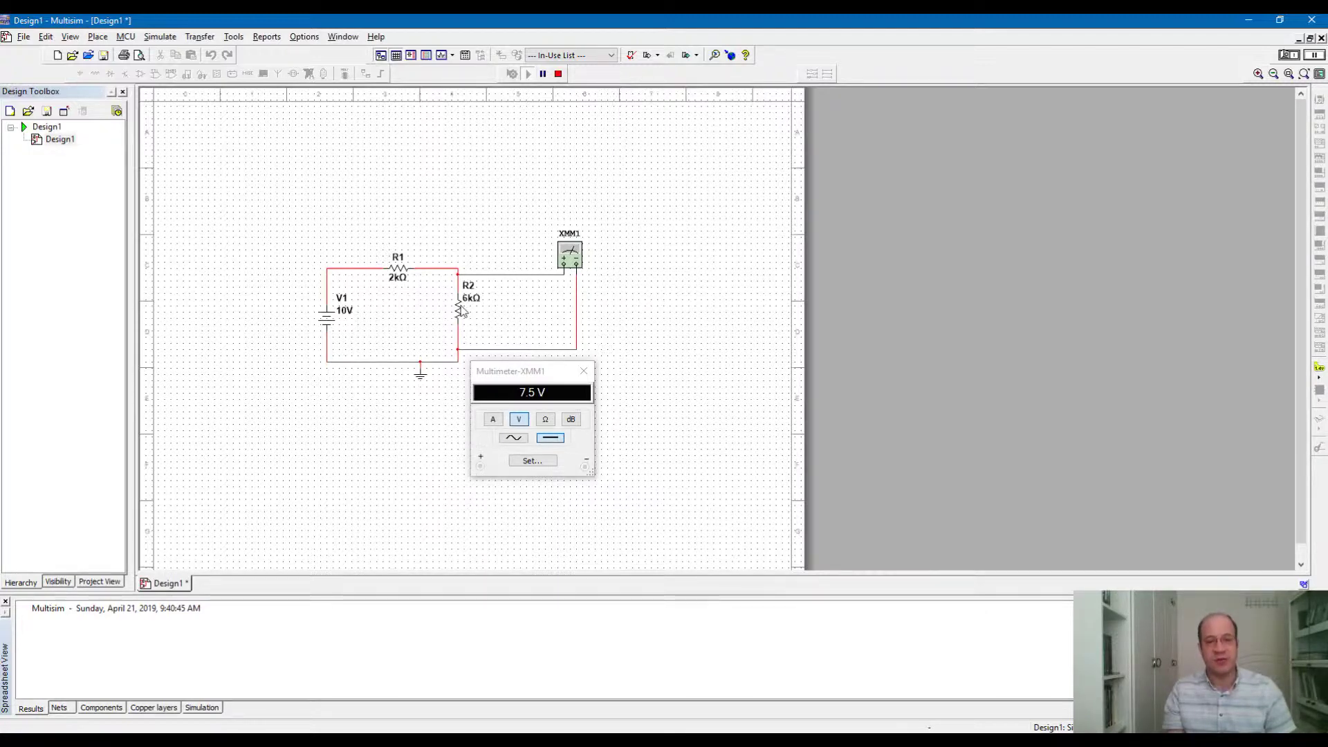
# Step: Stop the simulation and wire a second multimeter, XMM2, across R1
pyautogui.click(559, 74)
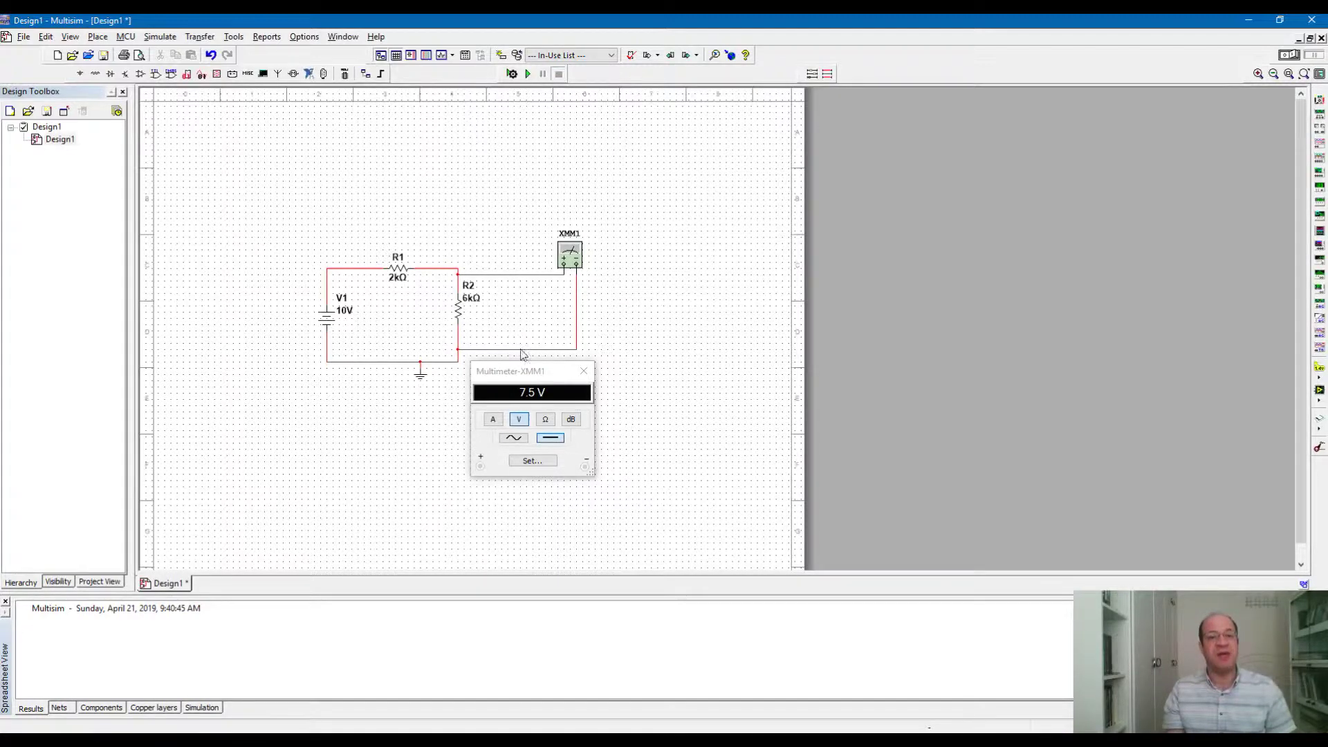
pyautogui.click(1319, 115)
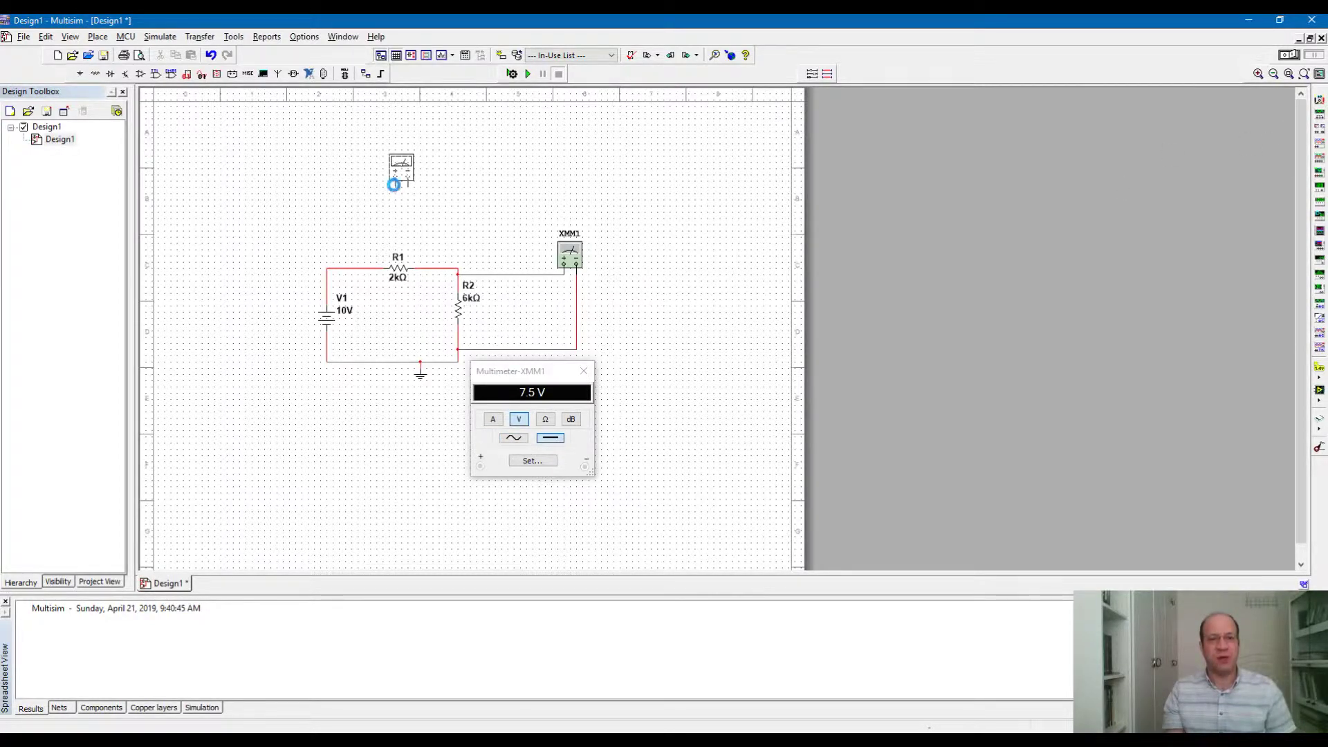
pyautogui.click(391, 195)
pyautogui.click(396, 185)
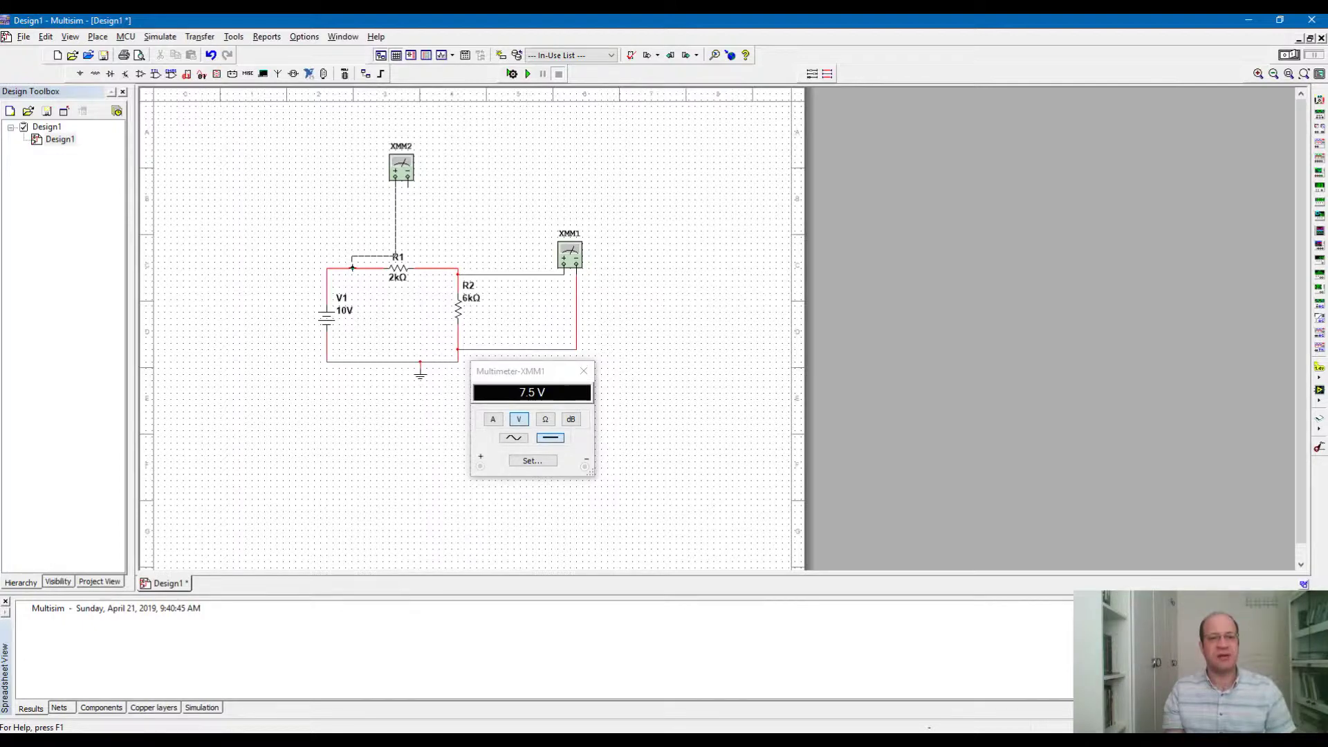
pyautogui.click(353, 268)
pyautogui.click(439, 266)
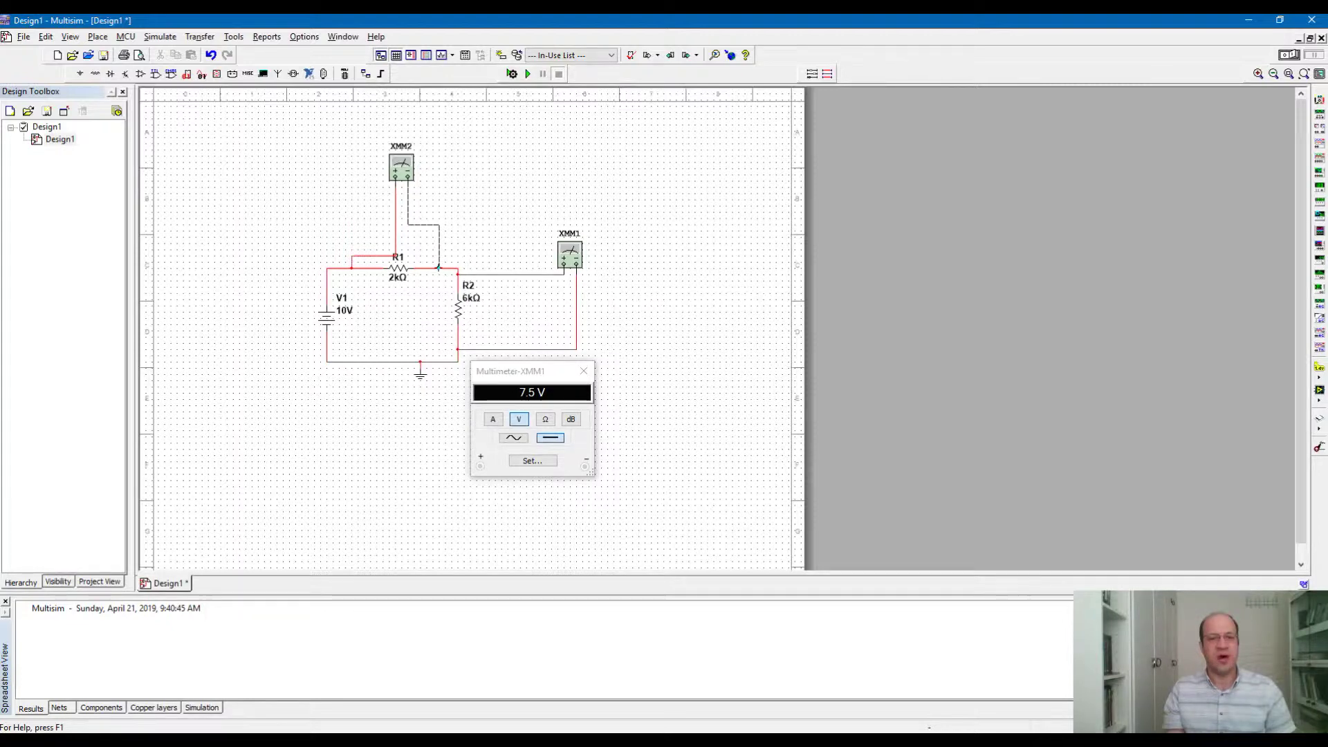
# Step: Show XMM2's readout at the upper left and run the simulation to read 2.5 V
pyautogui.doubleClick(397, 177)
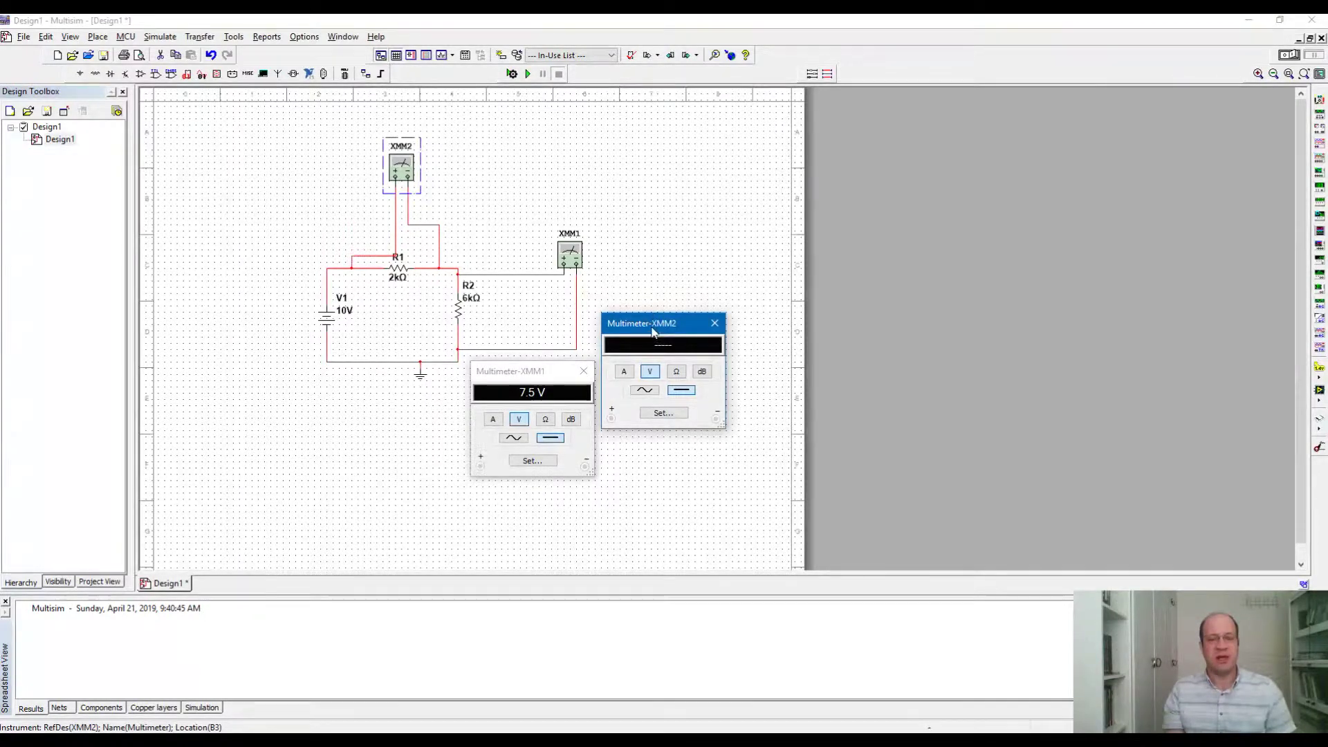
pyautogui.moveTo(652, 333); pyautogui.dragTo(291, 129)
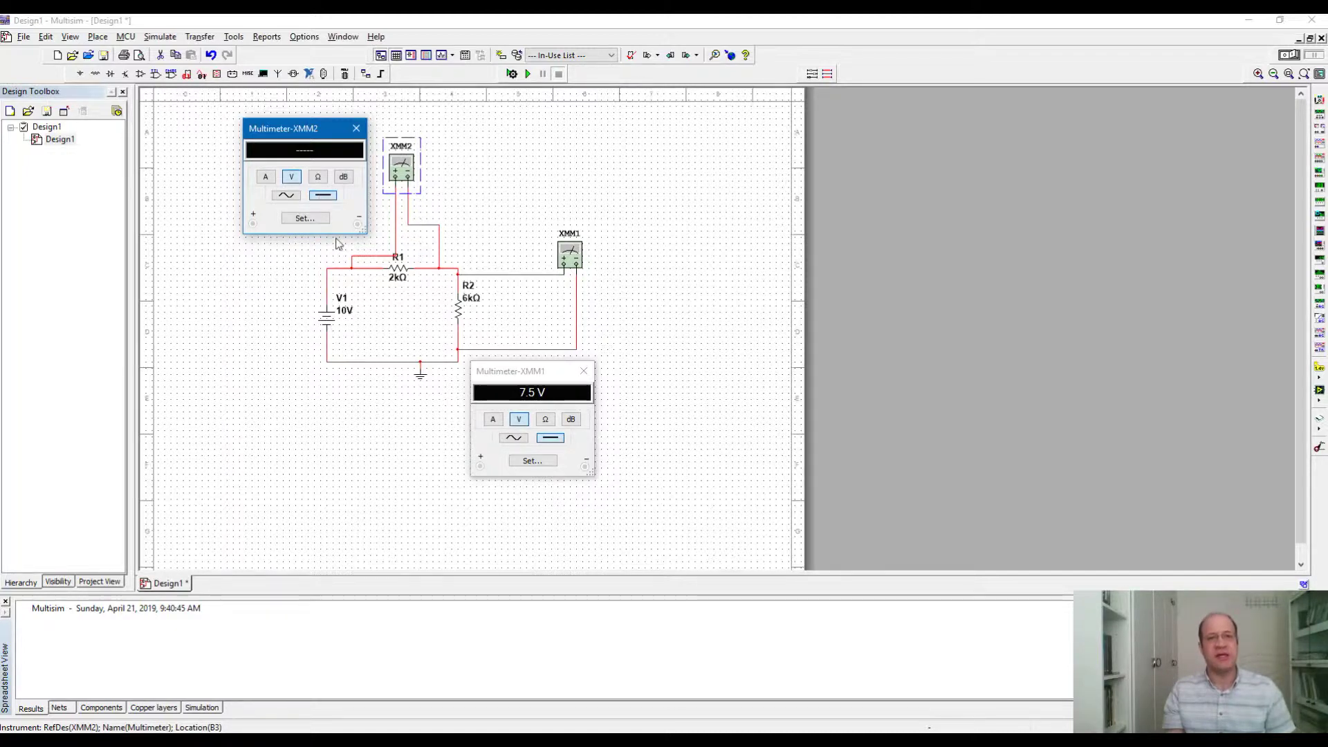
pyautogui.click(528, 75)
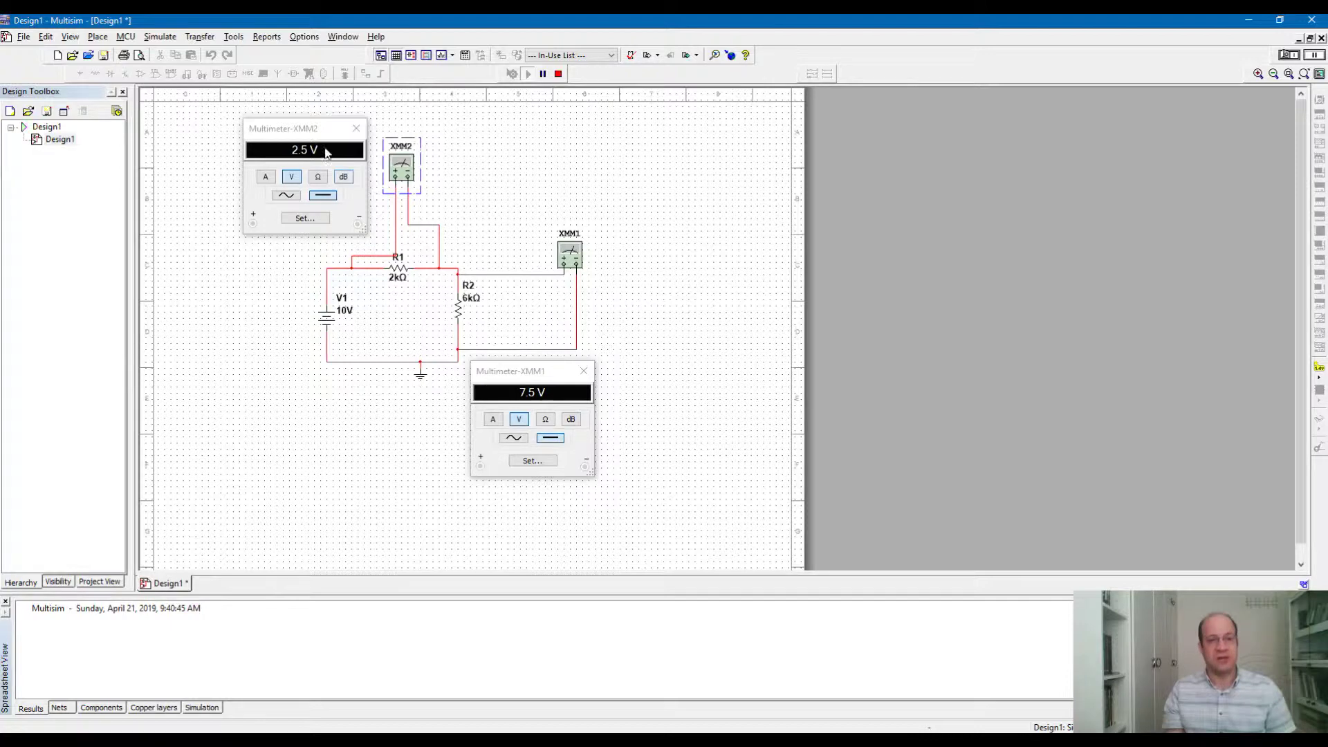
# Step: Stop the simulation, delete XMM2's leads and the V1–R1 wire, and move XMM2 above V1
pyautogui.moveTo(323, 131); pyautogui.dragTo(238, 138)
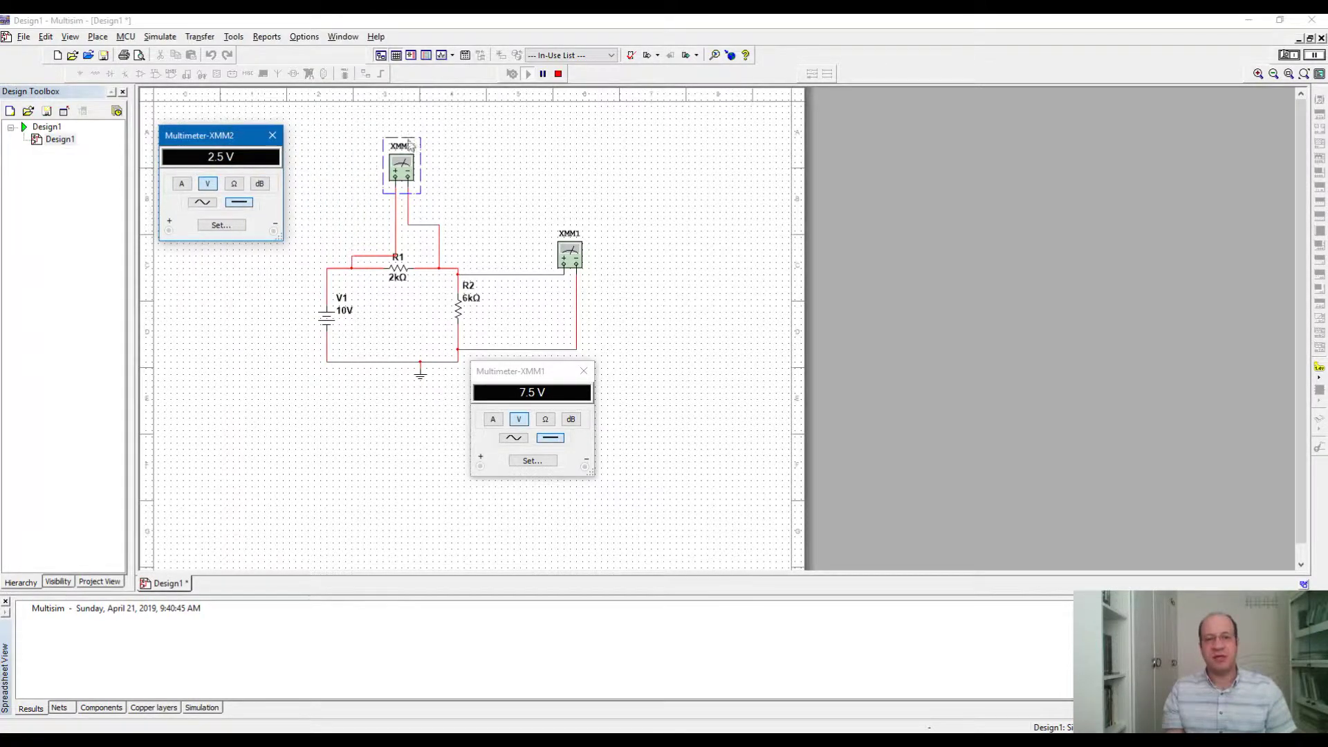
pyautogui.click(558, 74)
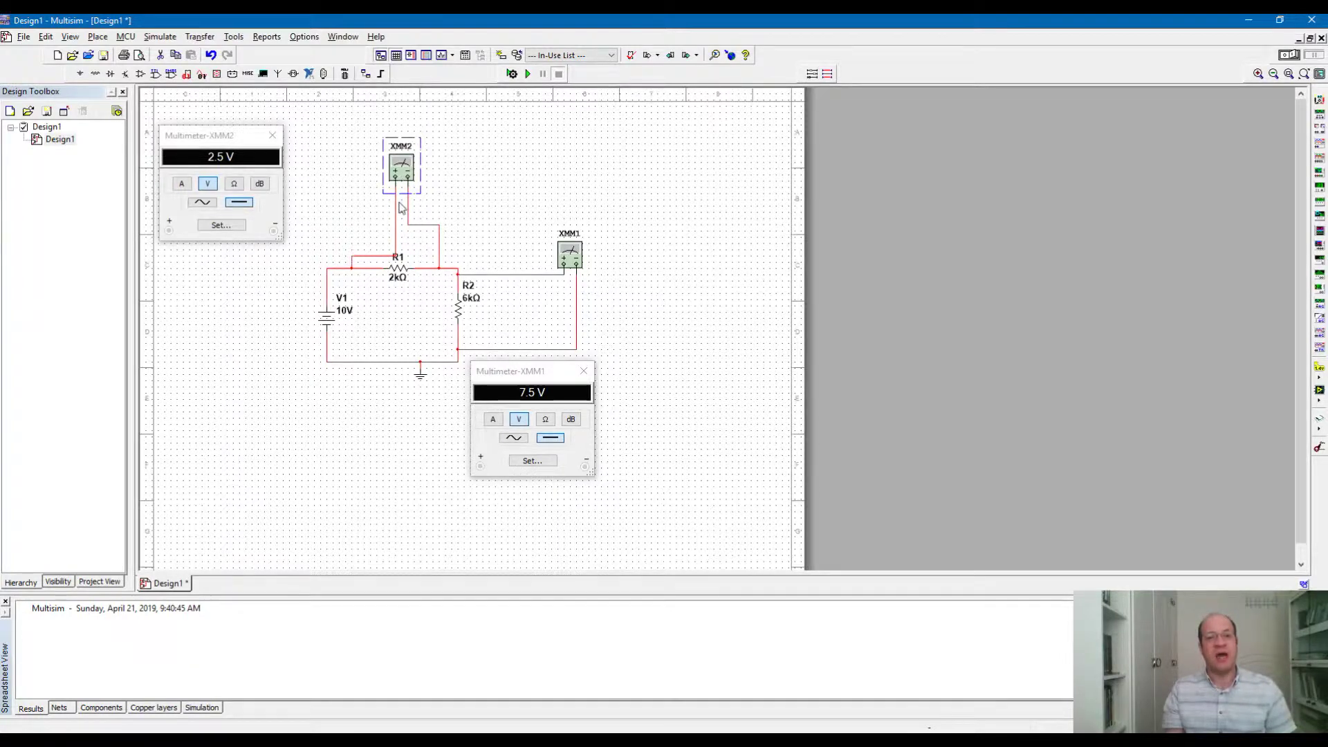
pyautogui.click(376, 257)
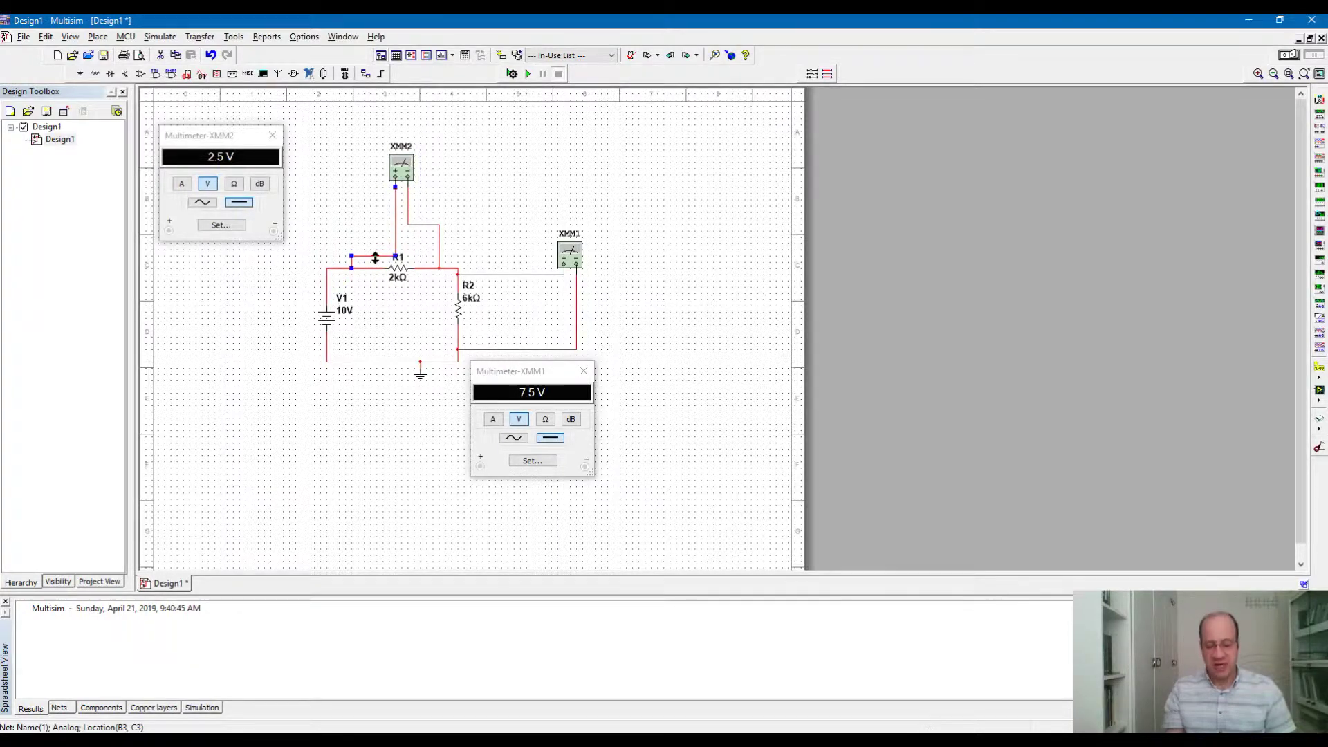
pyautogui.press('Delete')
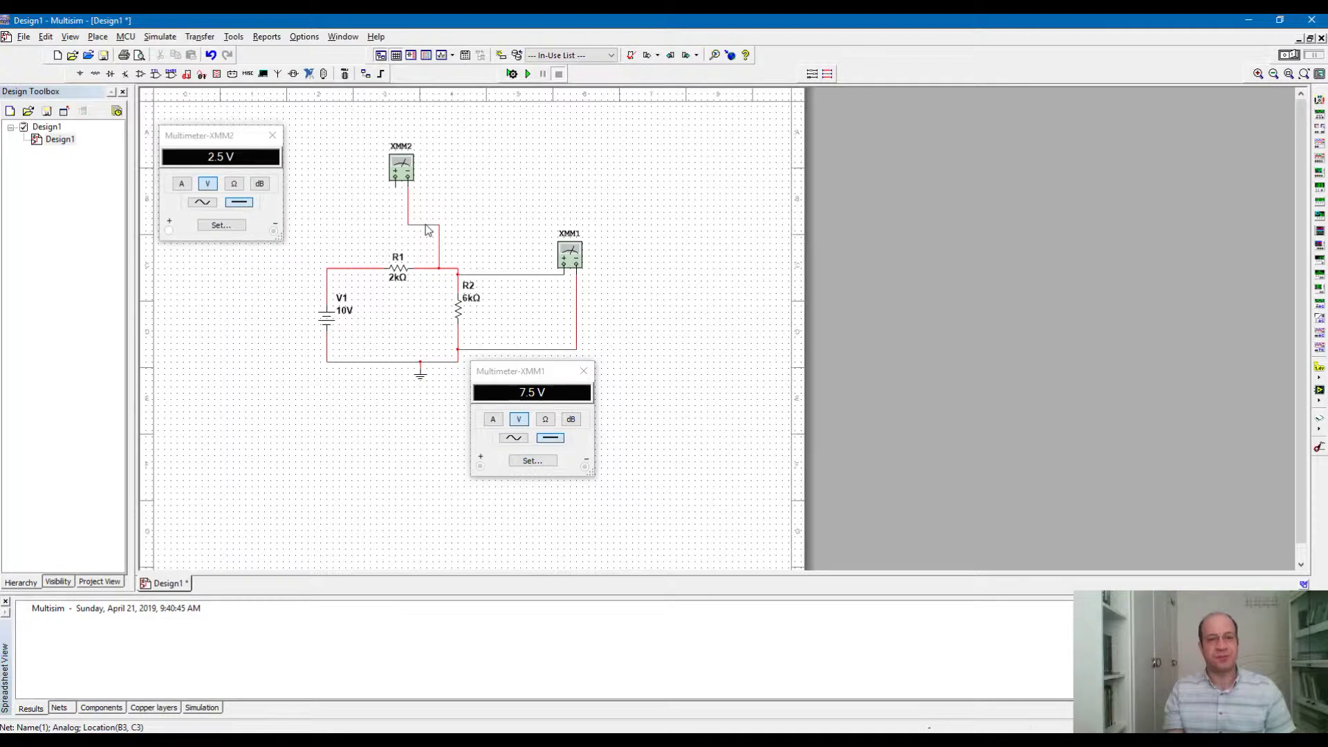
pyautogui.click(426, 226)
pyautogui.press('Delete')
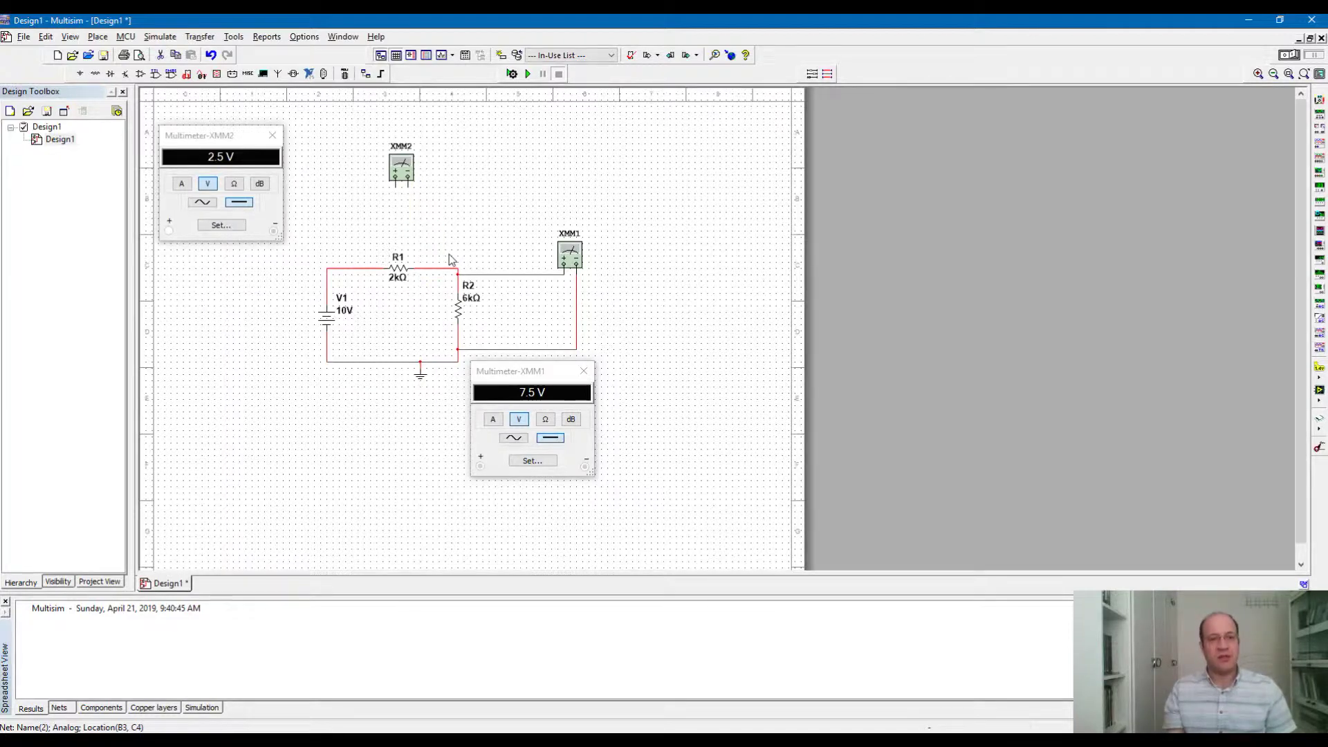
pyautogui.moveTo(401, 168); pyautogui.dragTo(333, 186)
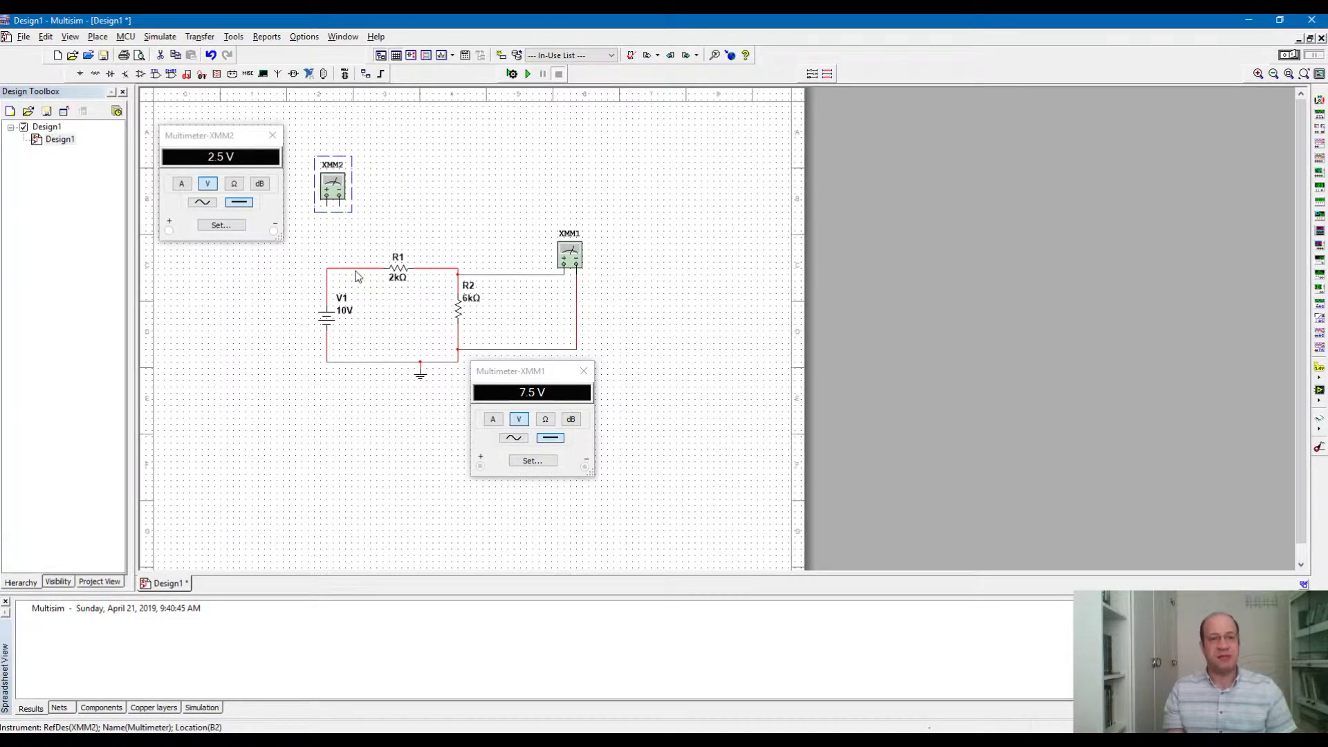
pyautogui.click(357, 274)
pyautogui.press('Delete')
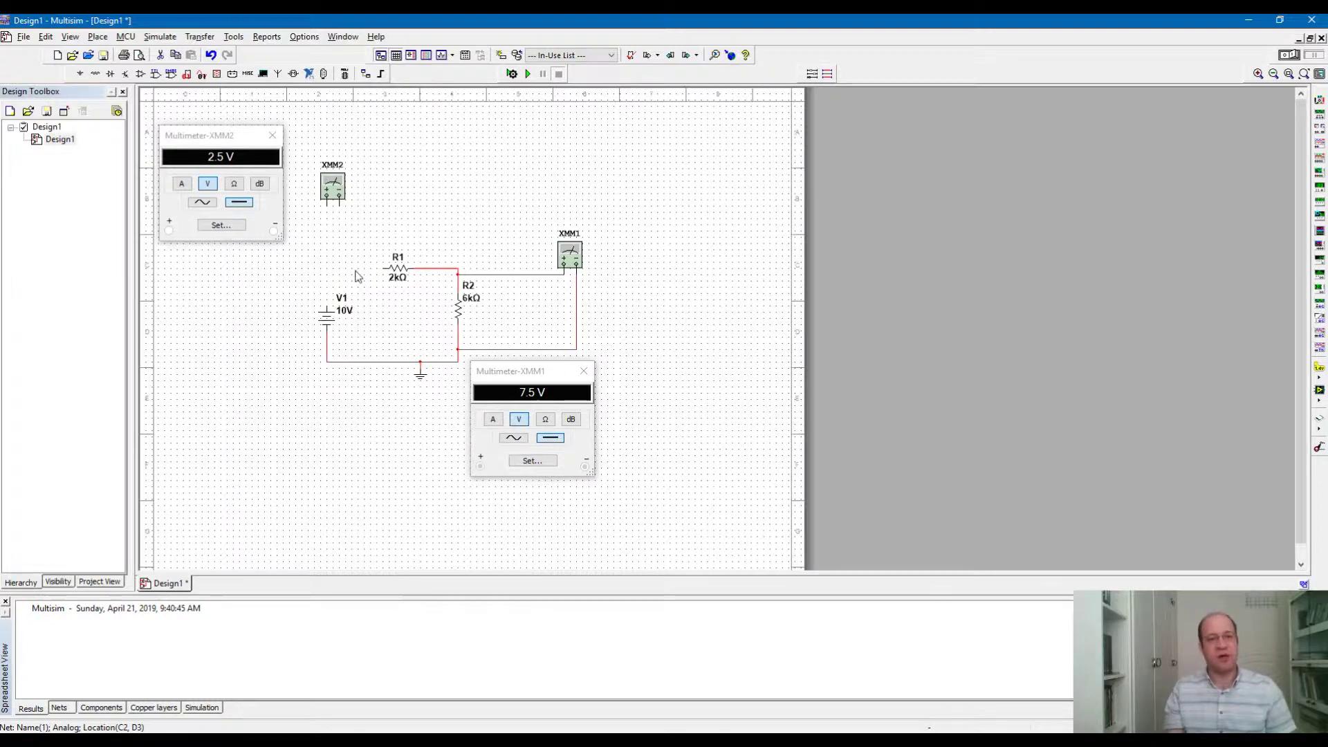
# Step: Wire V1 to XMM2's positive terminal and XMM2's negative terminal to R1's left pin
pyautogui.click(326, 309)
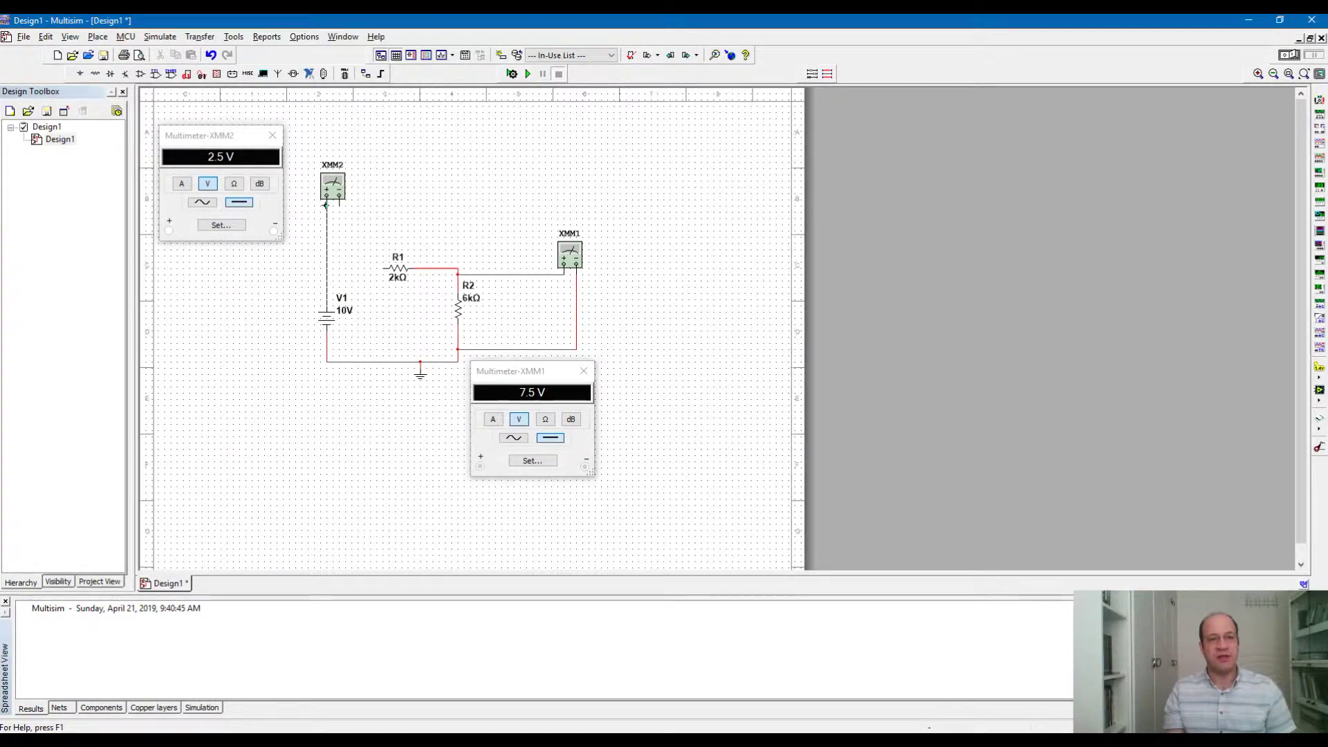
pyautogui.click(324, 202)
pyautogui.click(339, 205)
pyautogui.click(384, 268)
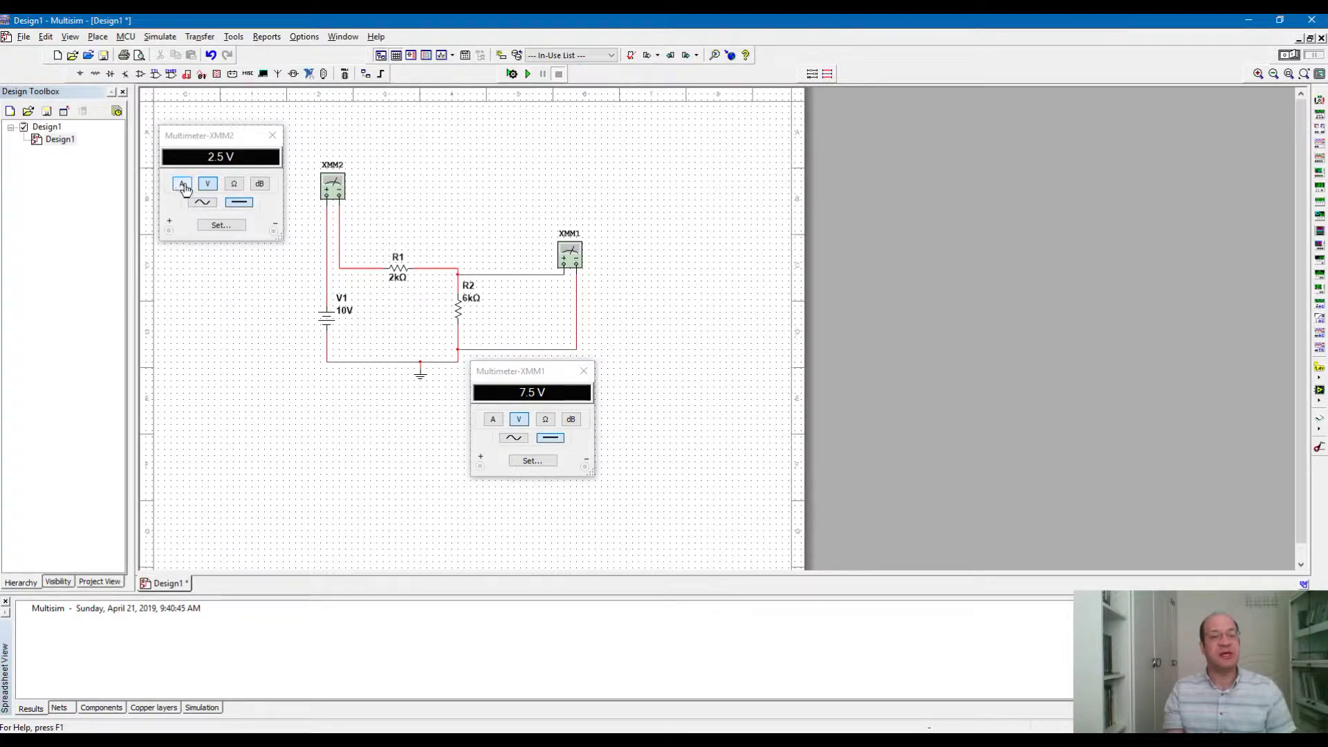
# Step: Switch XMM2 to current mode and rerun the simulation to read 1.251 mA
pyautogui.click(184, 187)
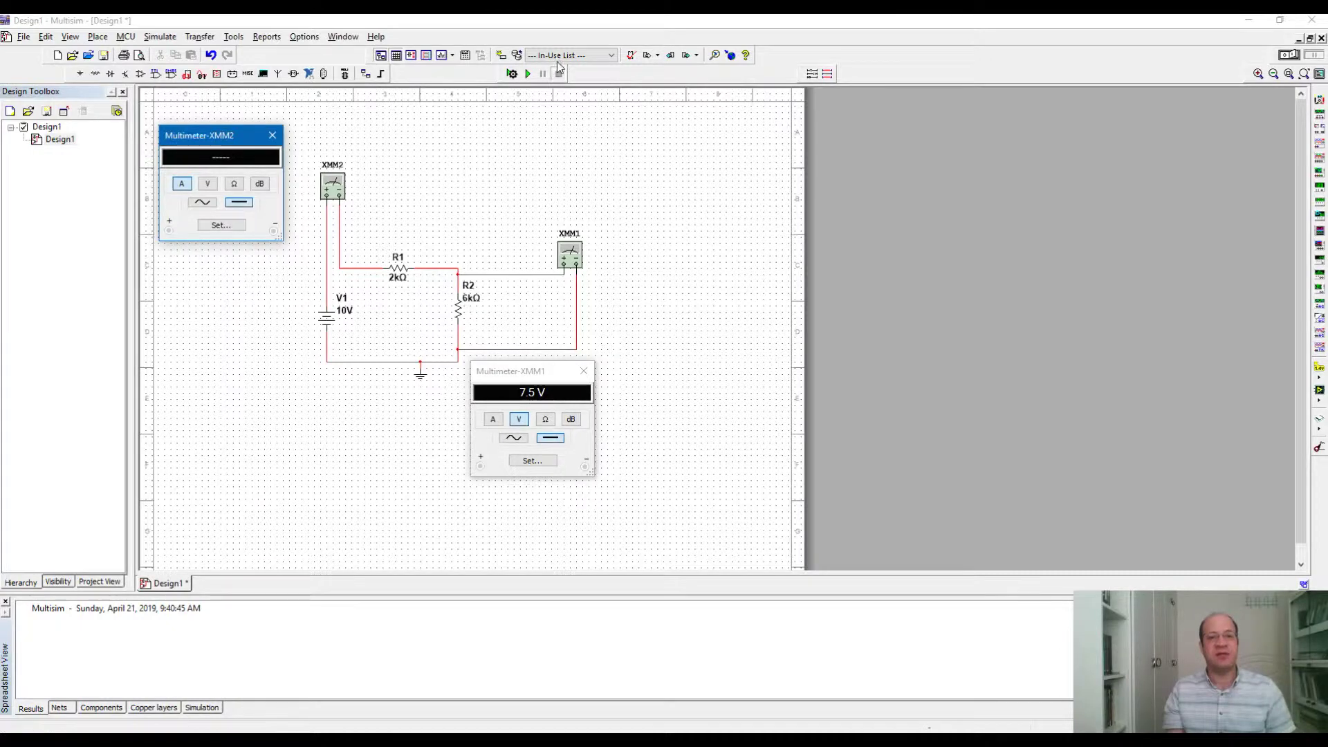
pyautogui.click(529, 74)
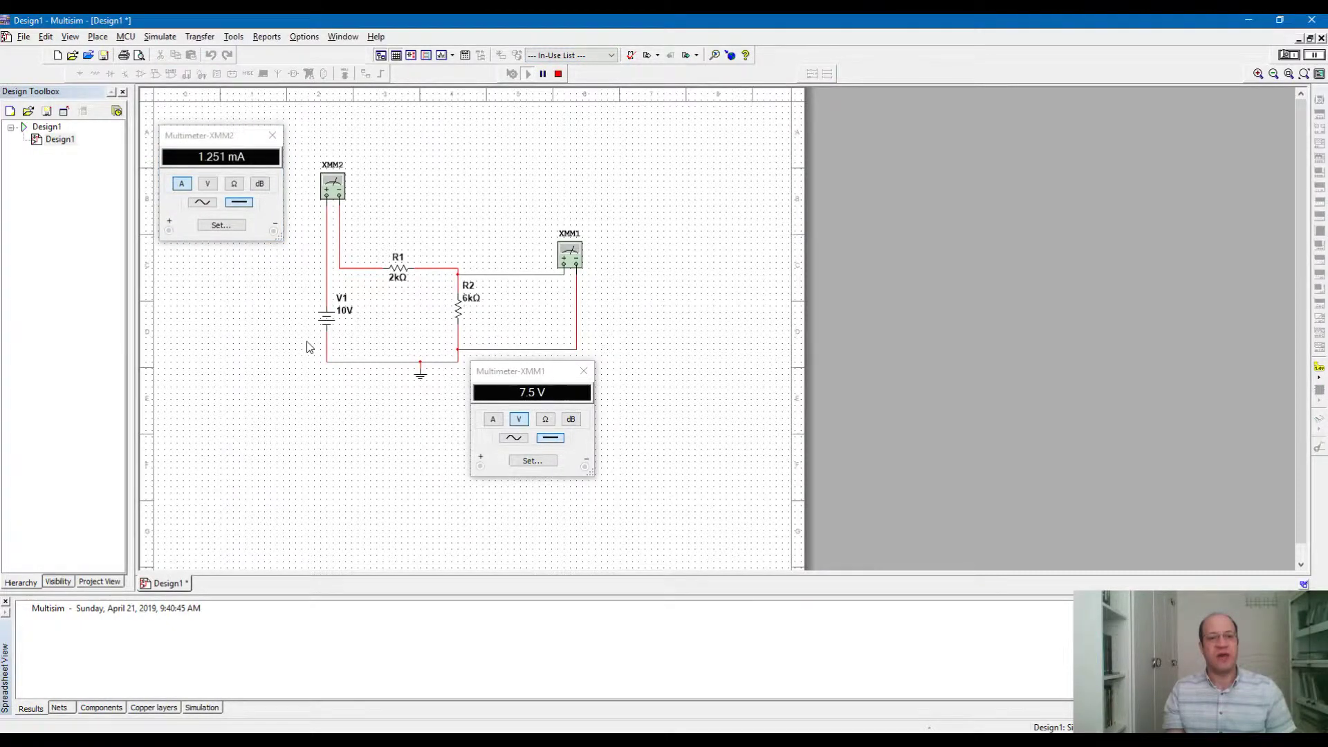